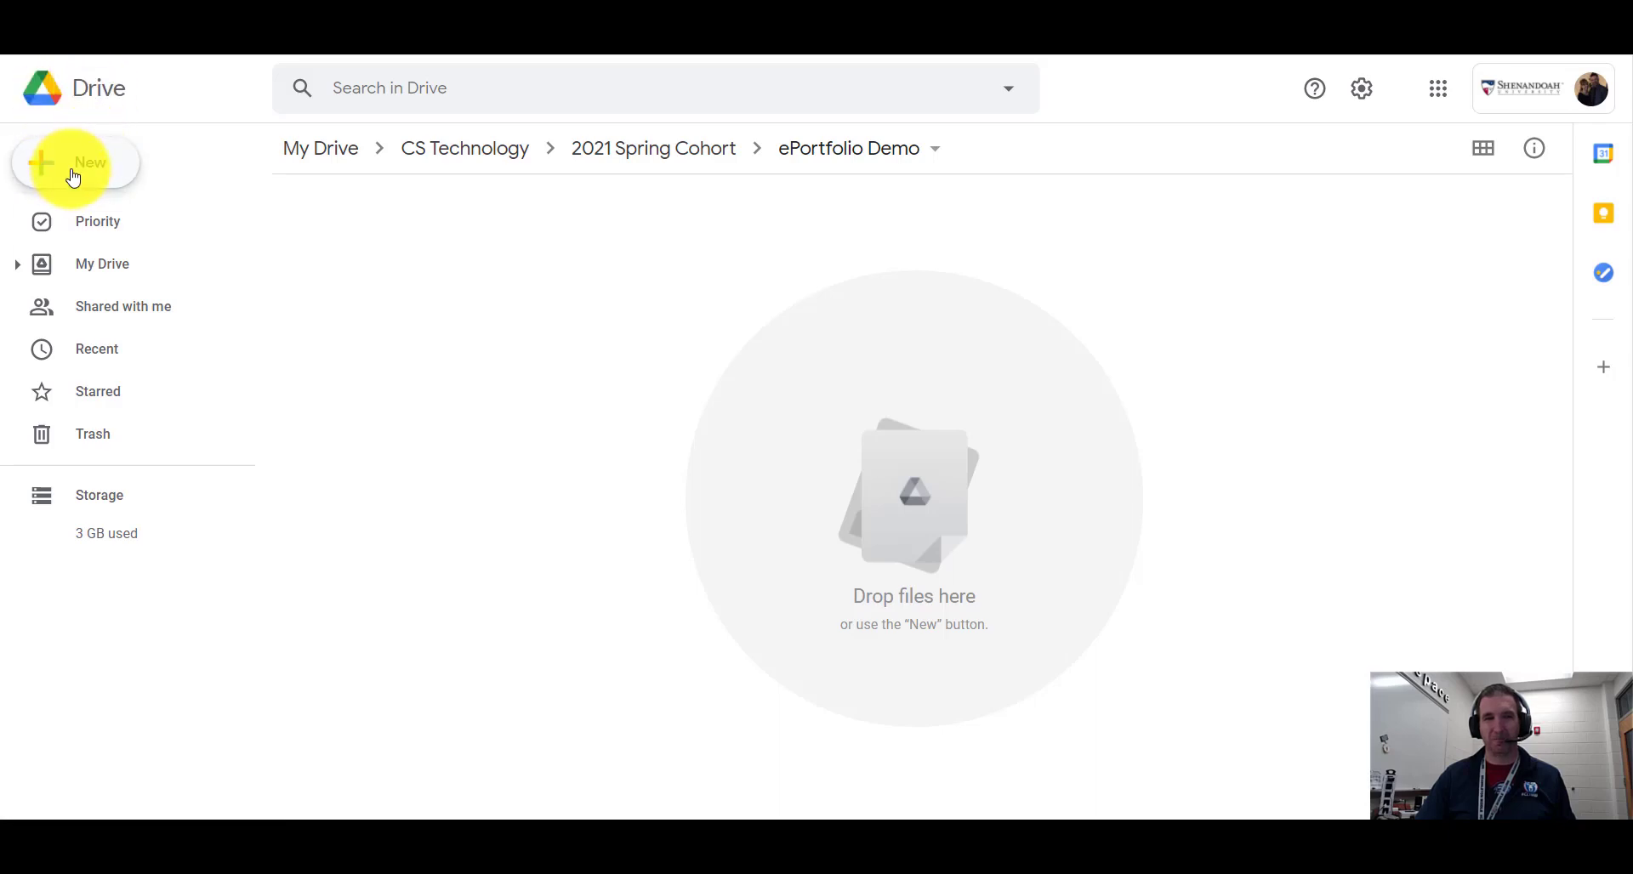
# Create a new folder named 'Peterson ePortfolio' inside the ePortfolio Demo folder
pyautogui.click(73, 176)
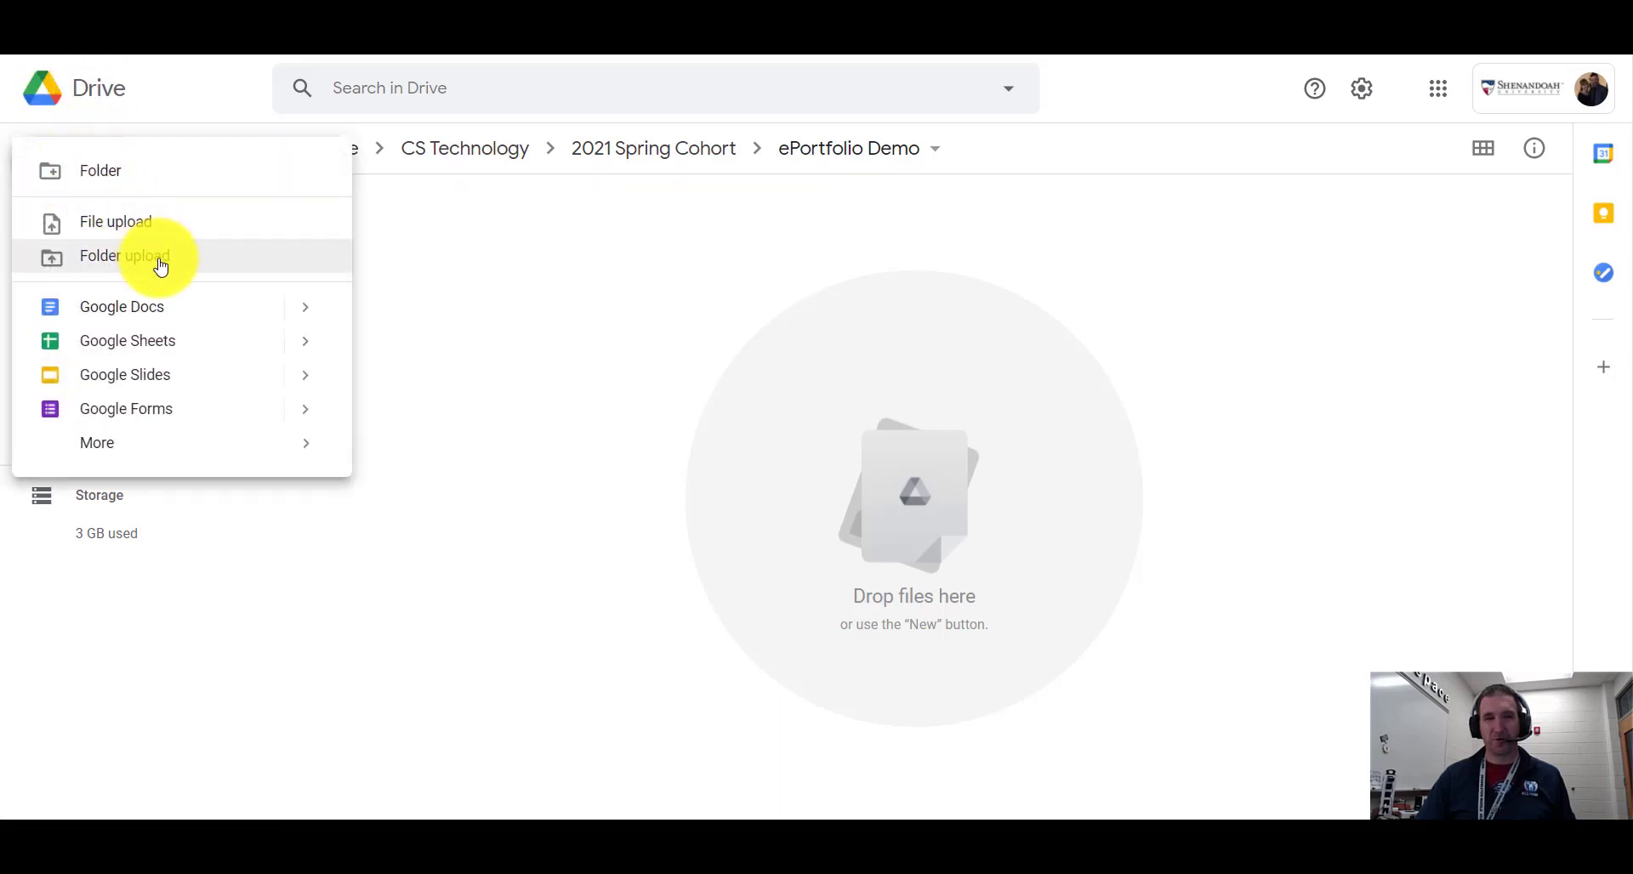
pyautogui.click(167, 183)
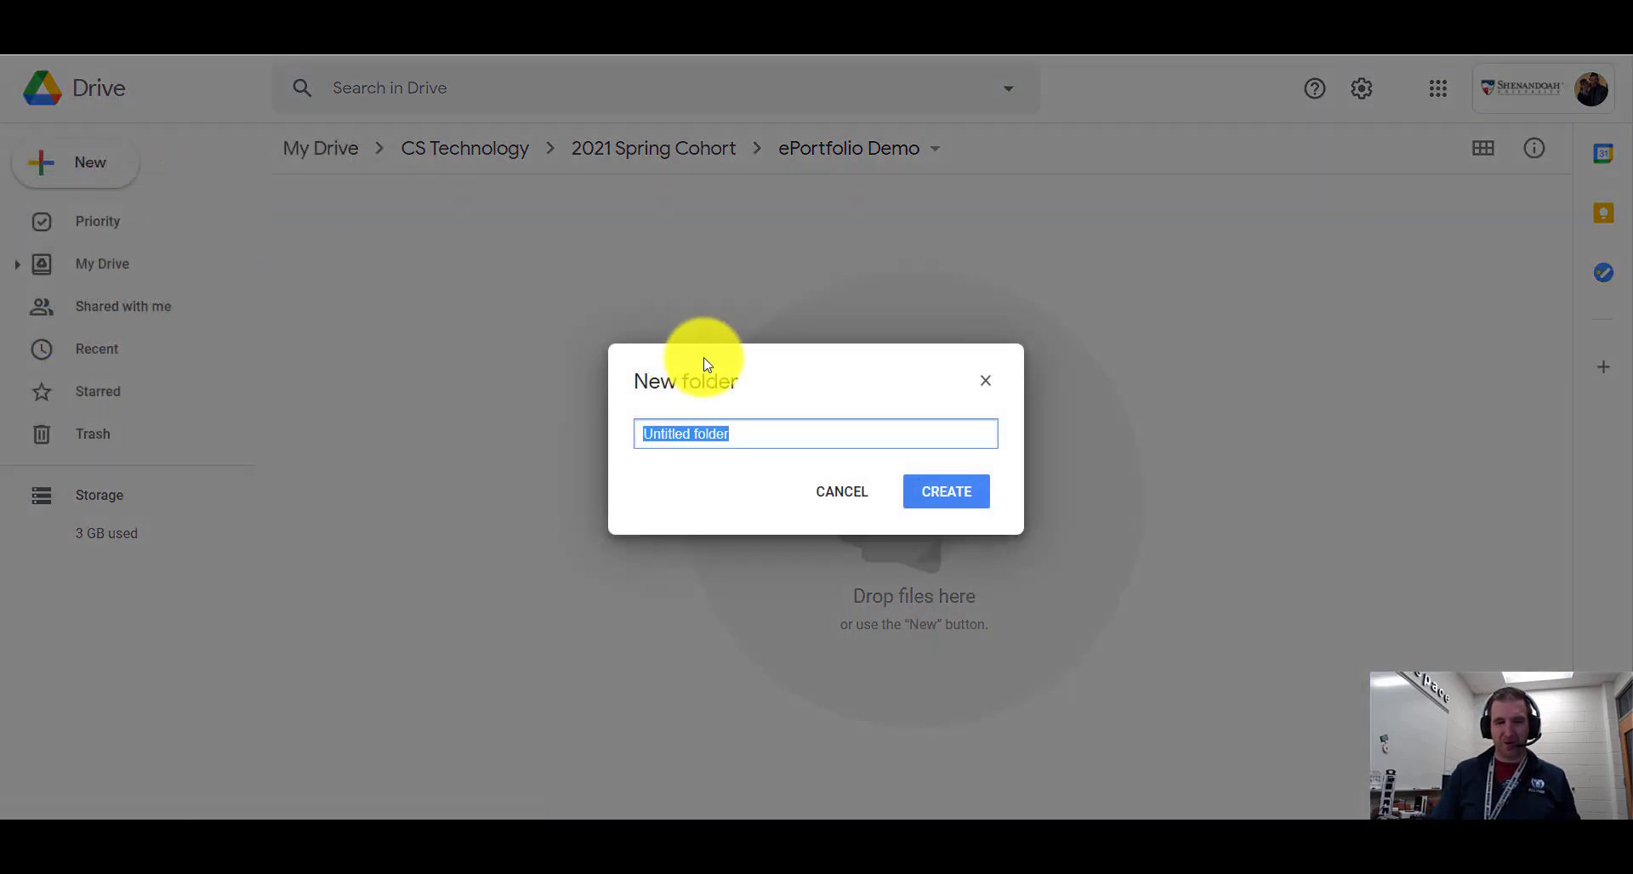
pyautogui.write('Peterson')
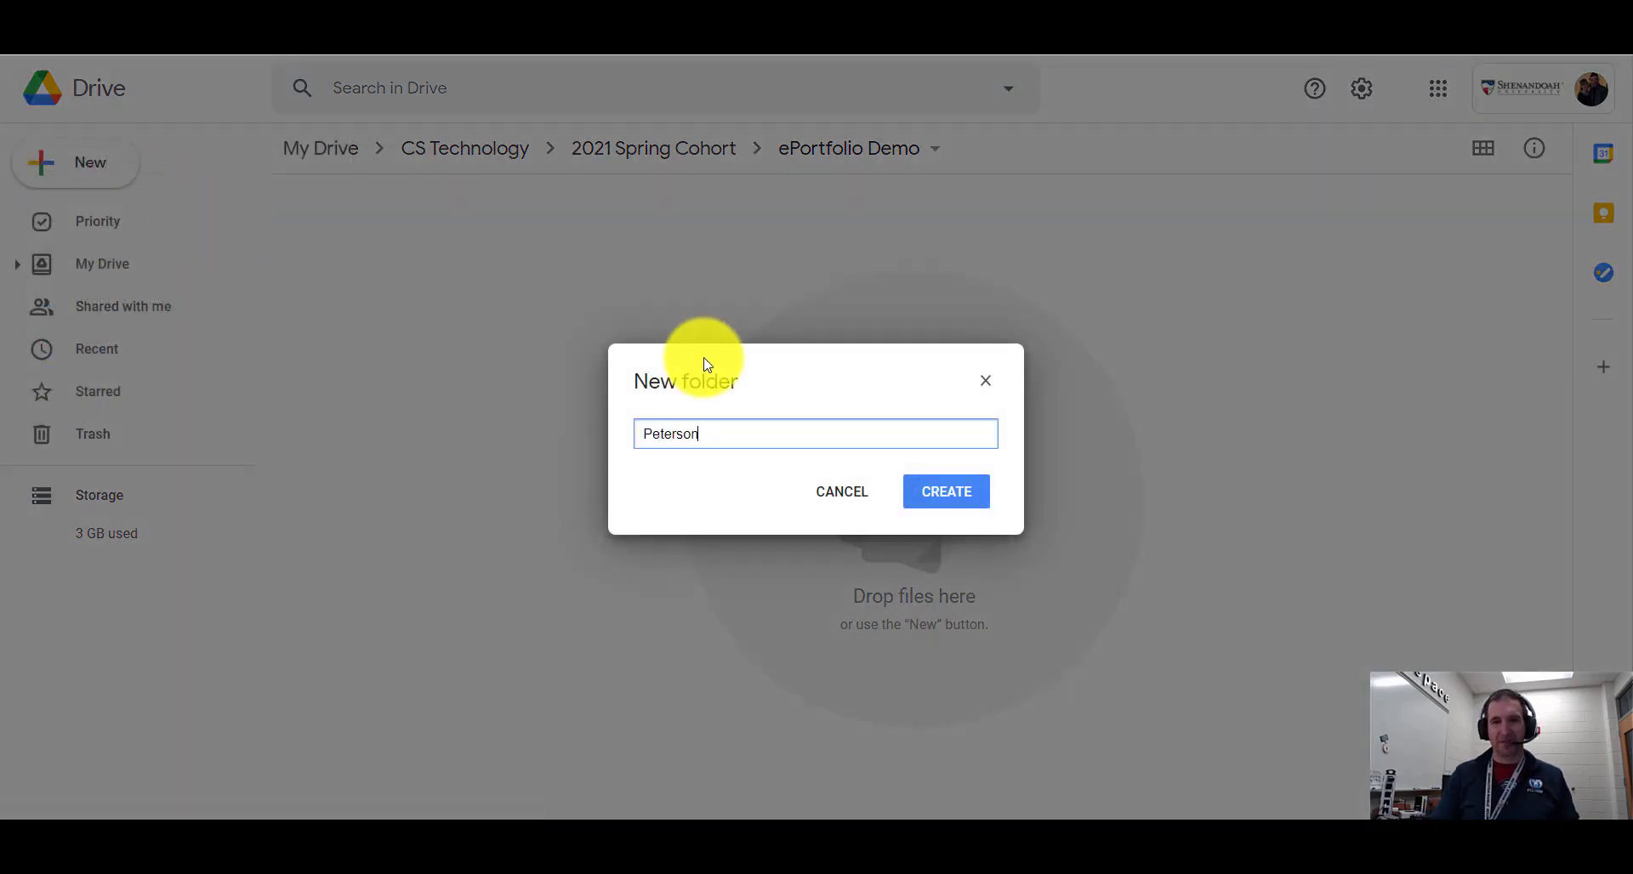
pyautogui.write(' ePortfolio')
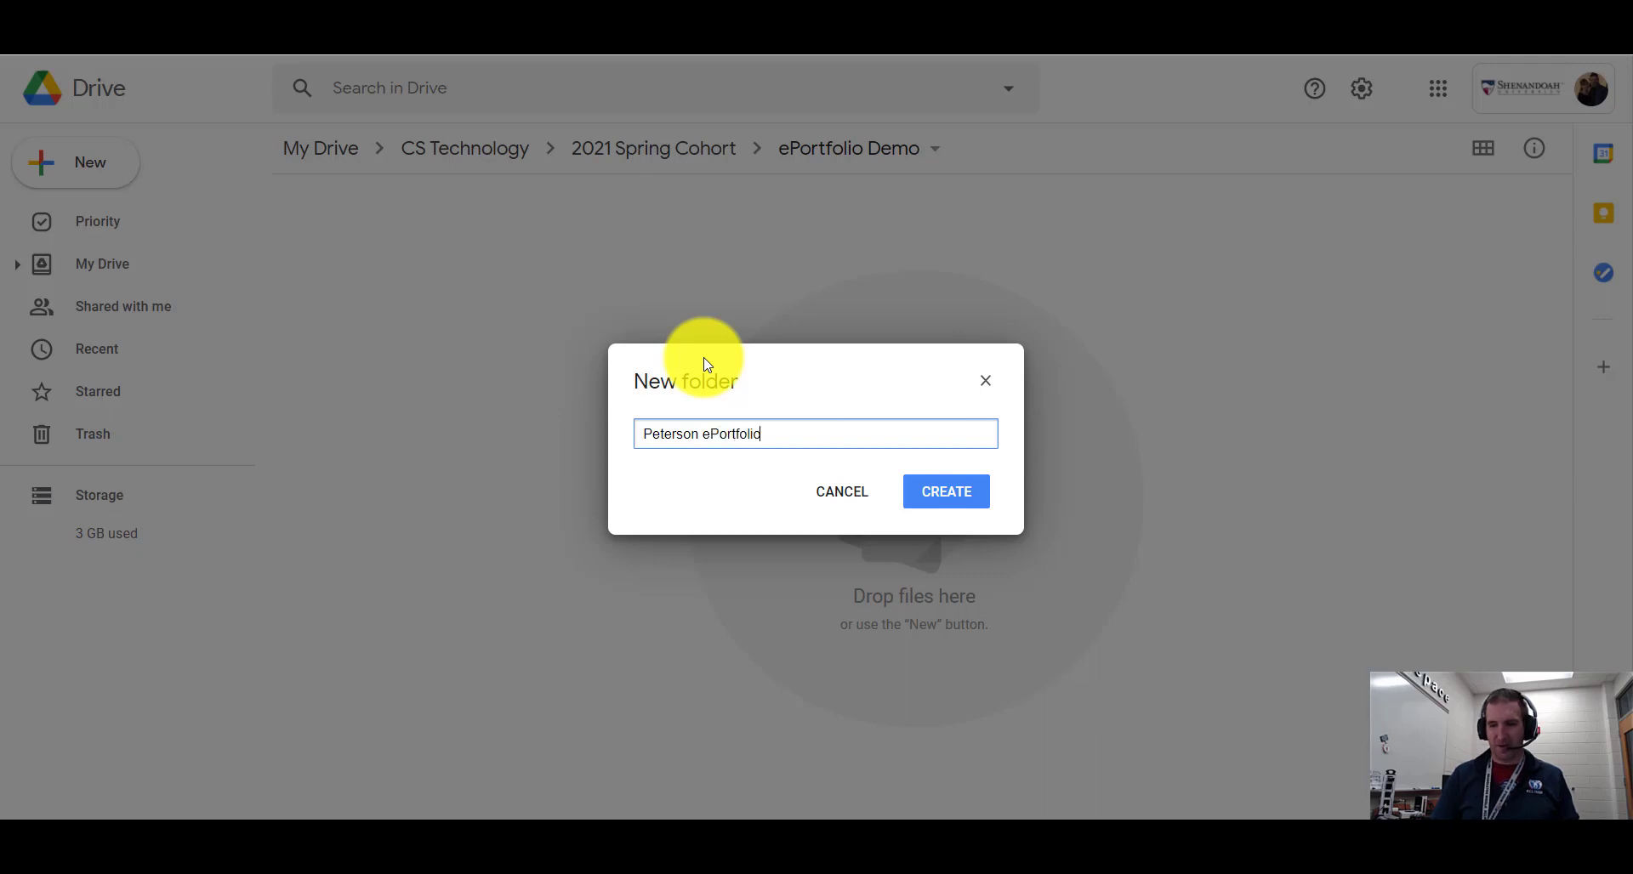
pyautogui.click(967, 497)
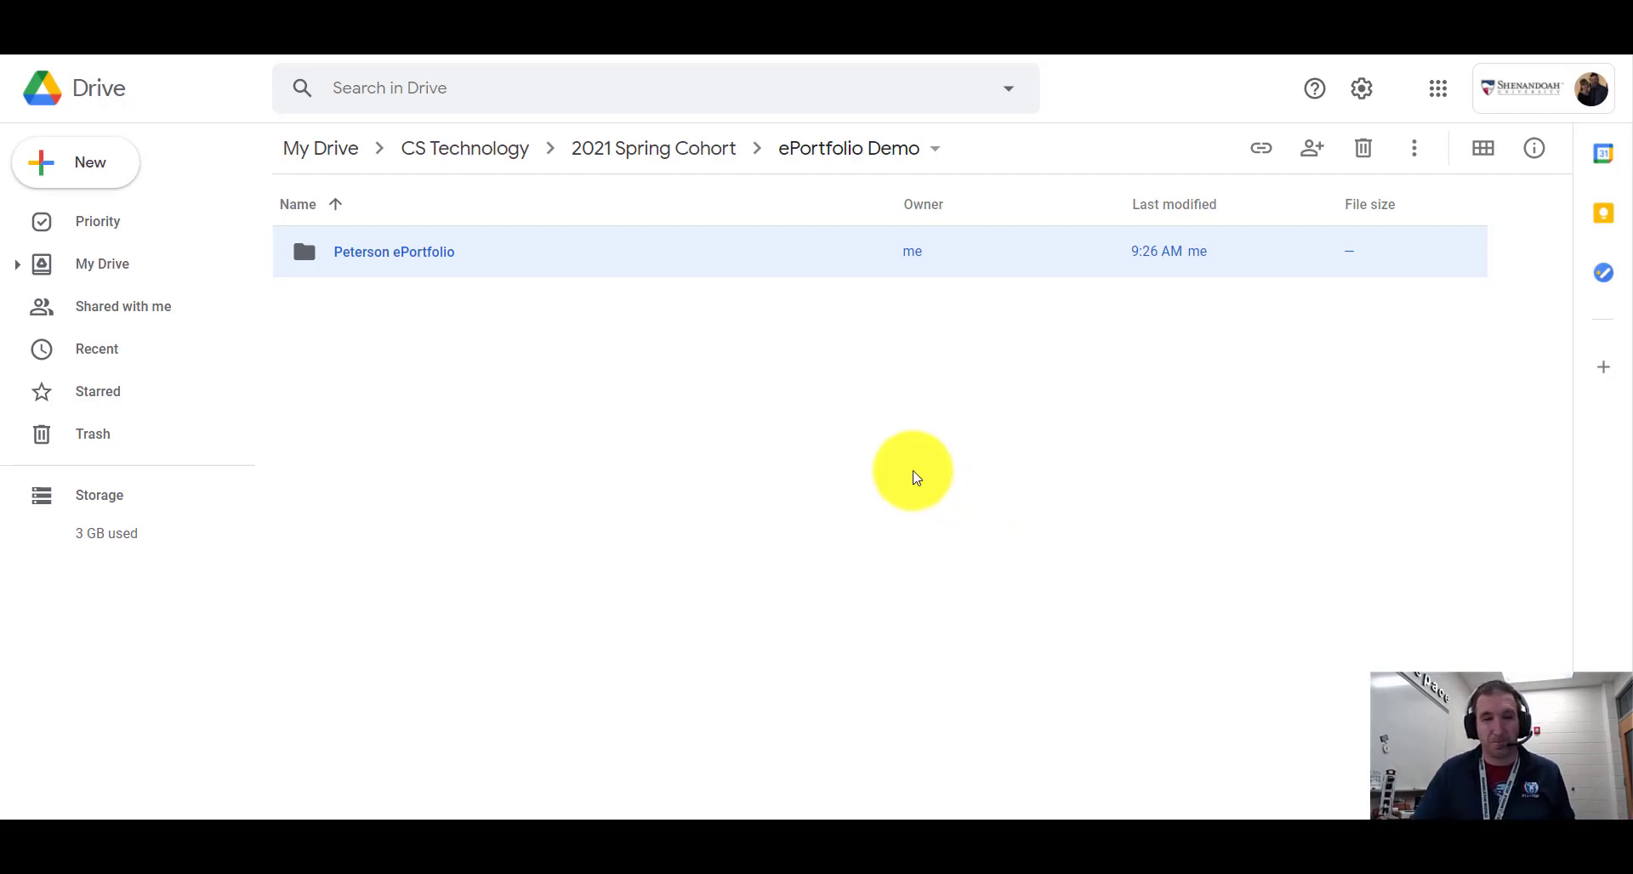
# Change Peterson ePortfolio's link sharing from Shenandoah University to Anyone with the link as Viewer
pyautogui.rightClick(411, 246)
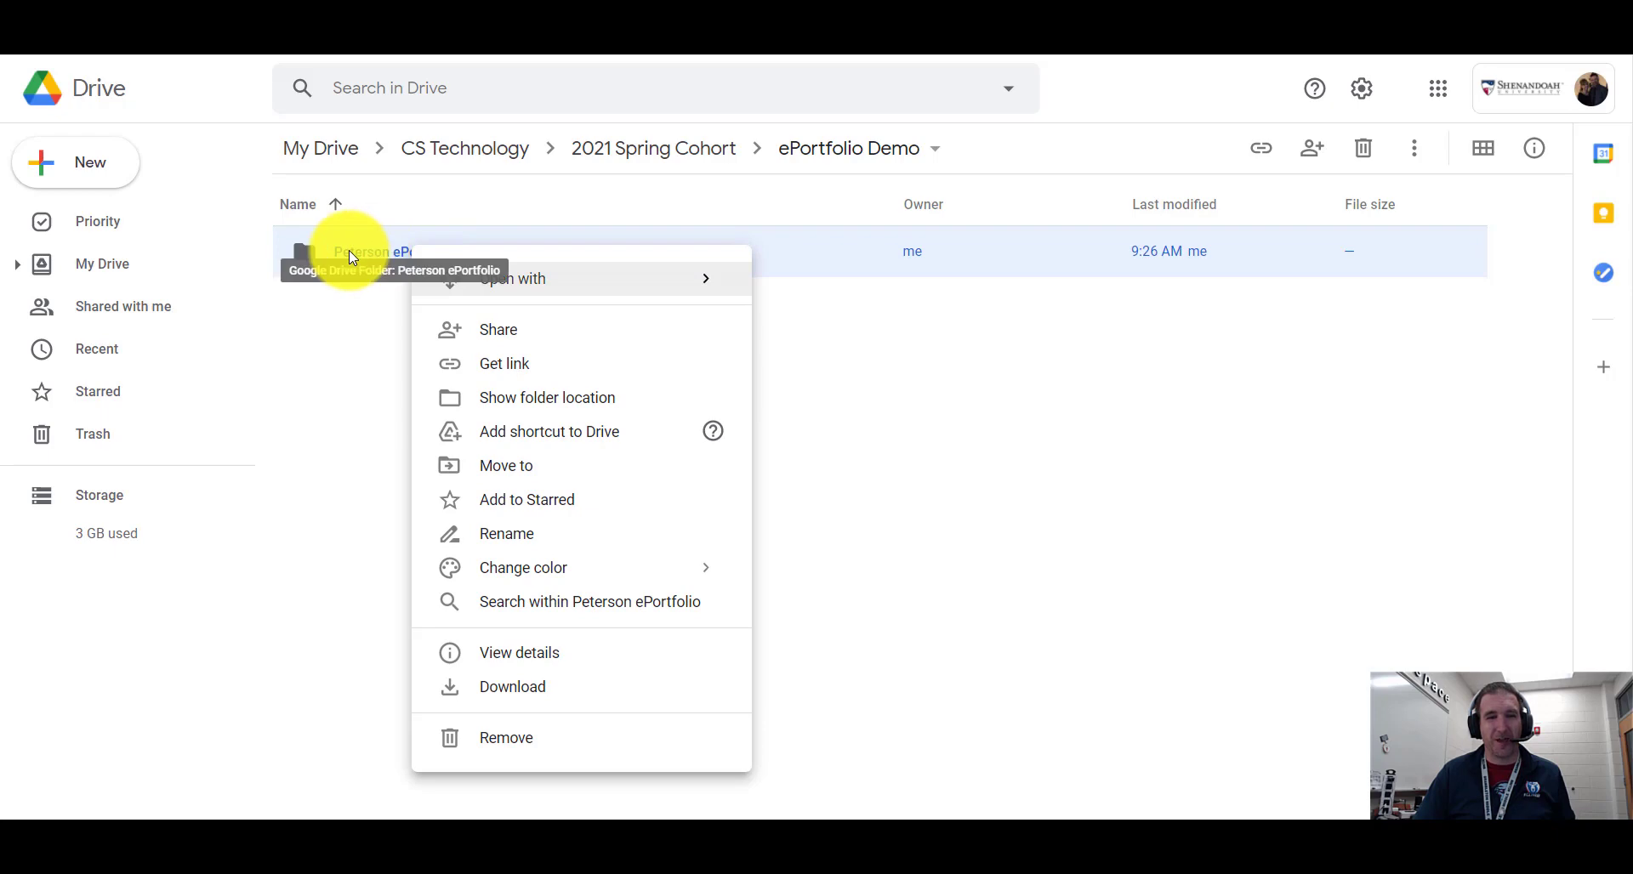
pyautogui.click(559, 338)
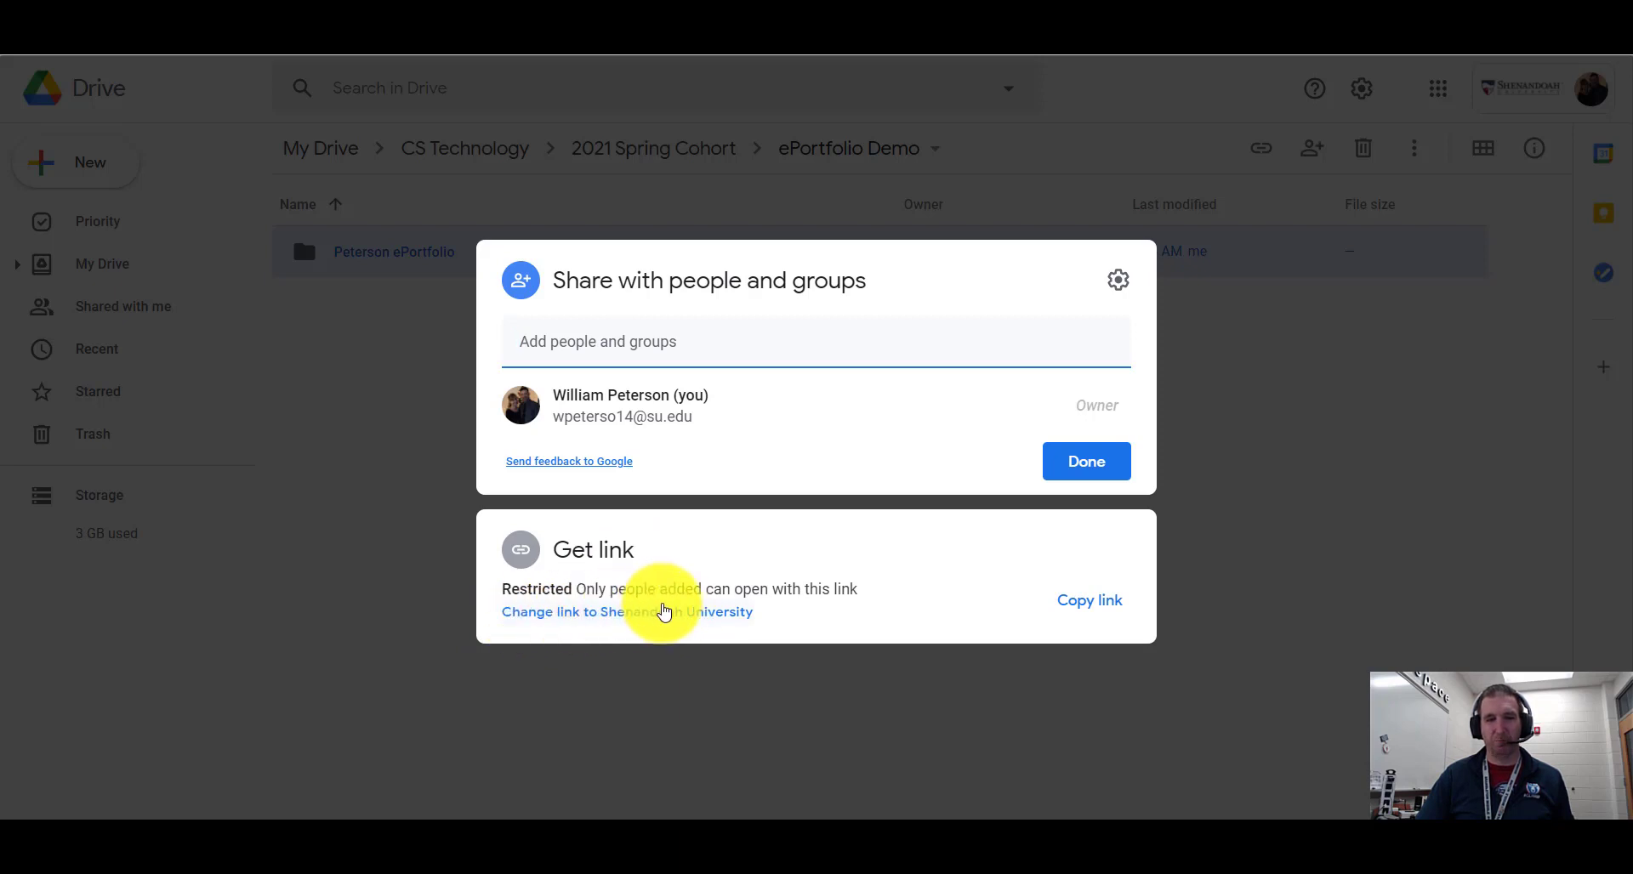
pyautogui.click(665, 611)
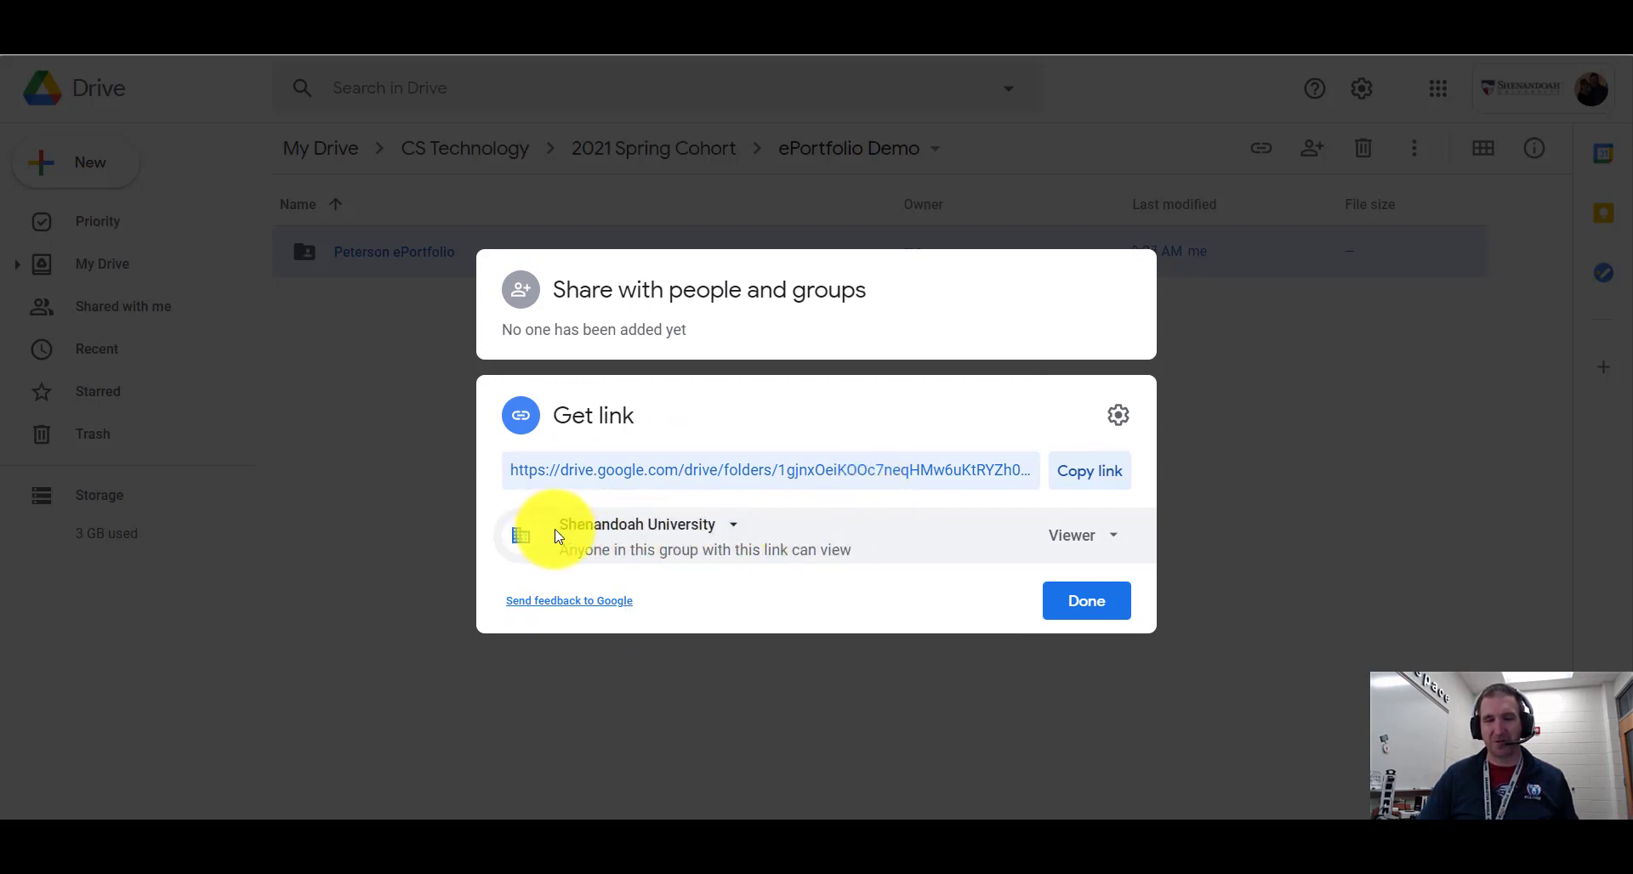
pyautogui.click(663, 540)
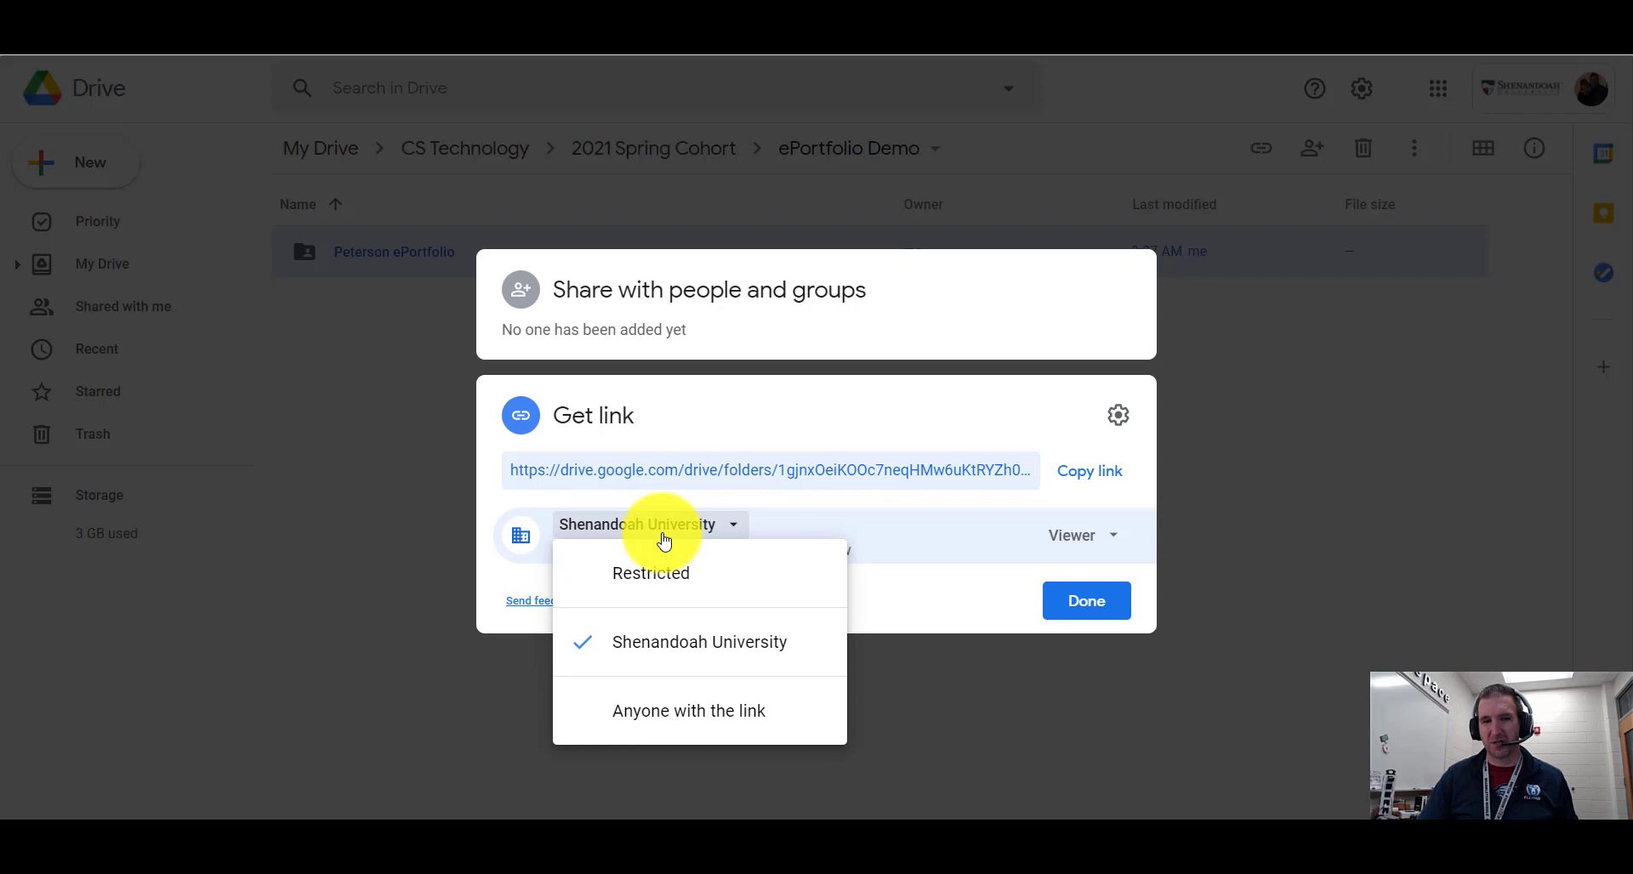
pyautogui.click(711, 723)
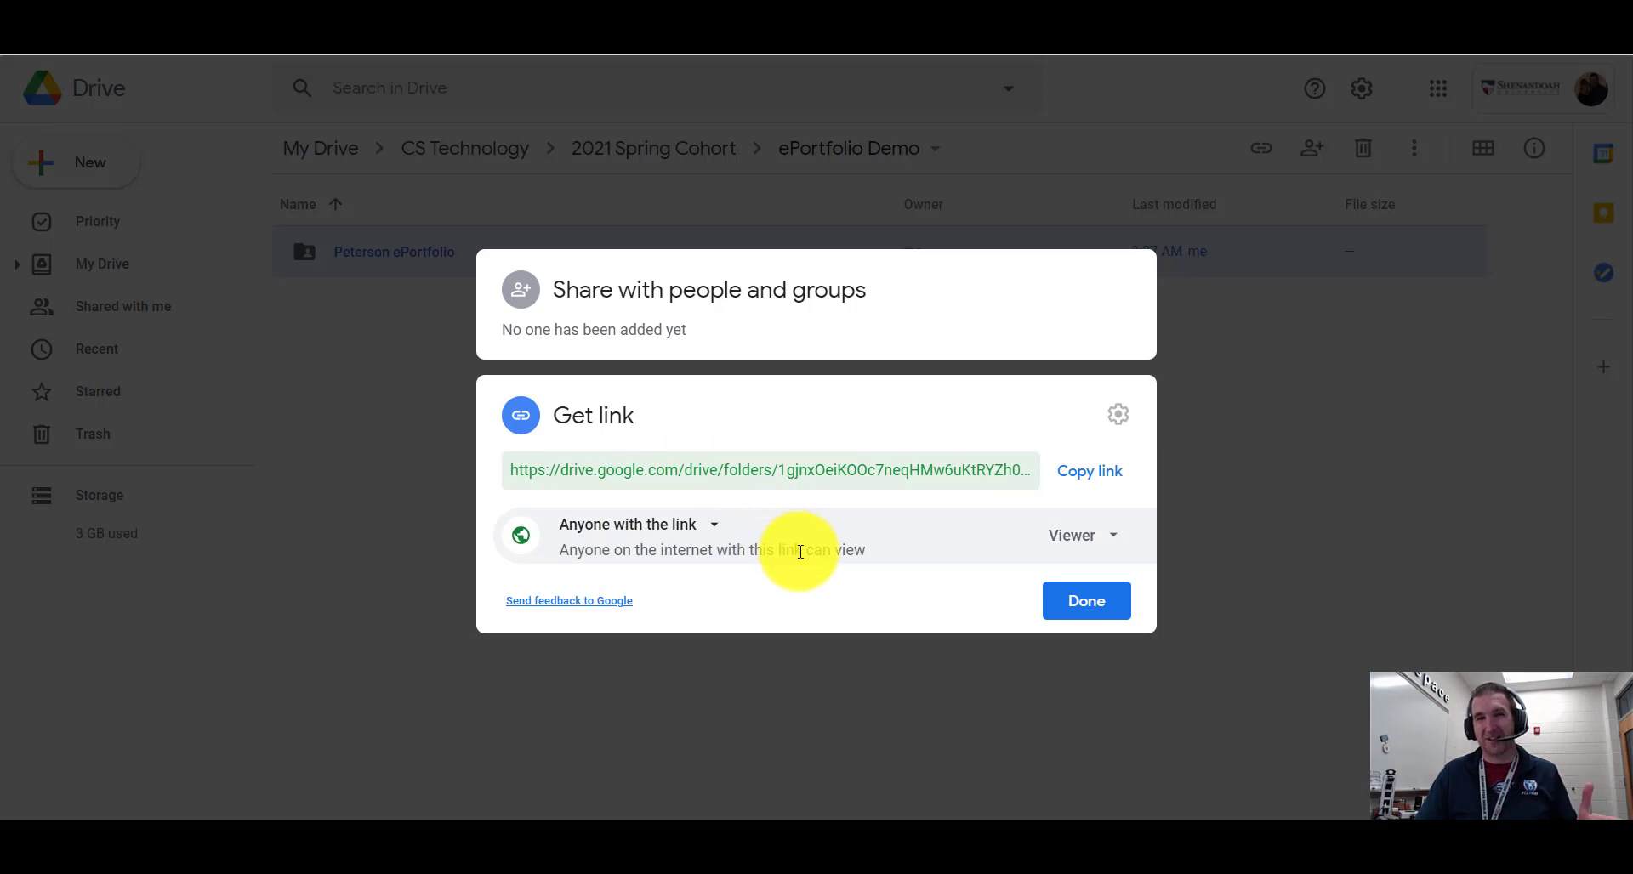
pyautogui.click(1110, 605)
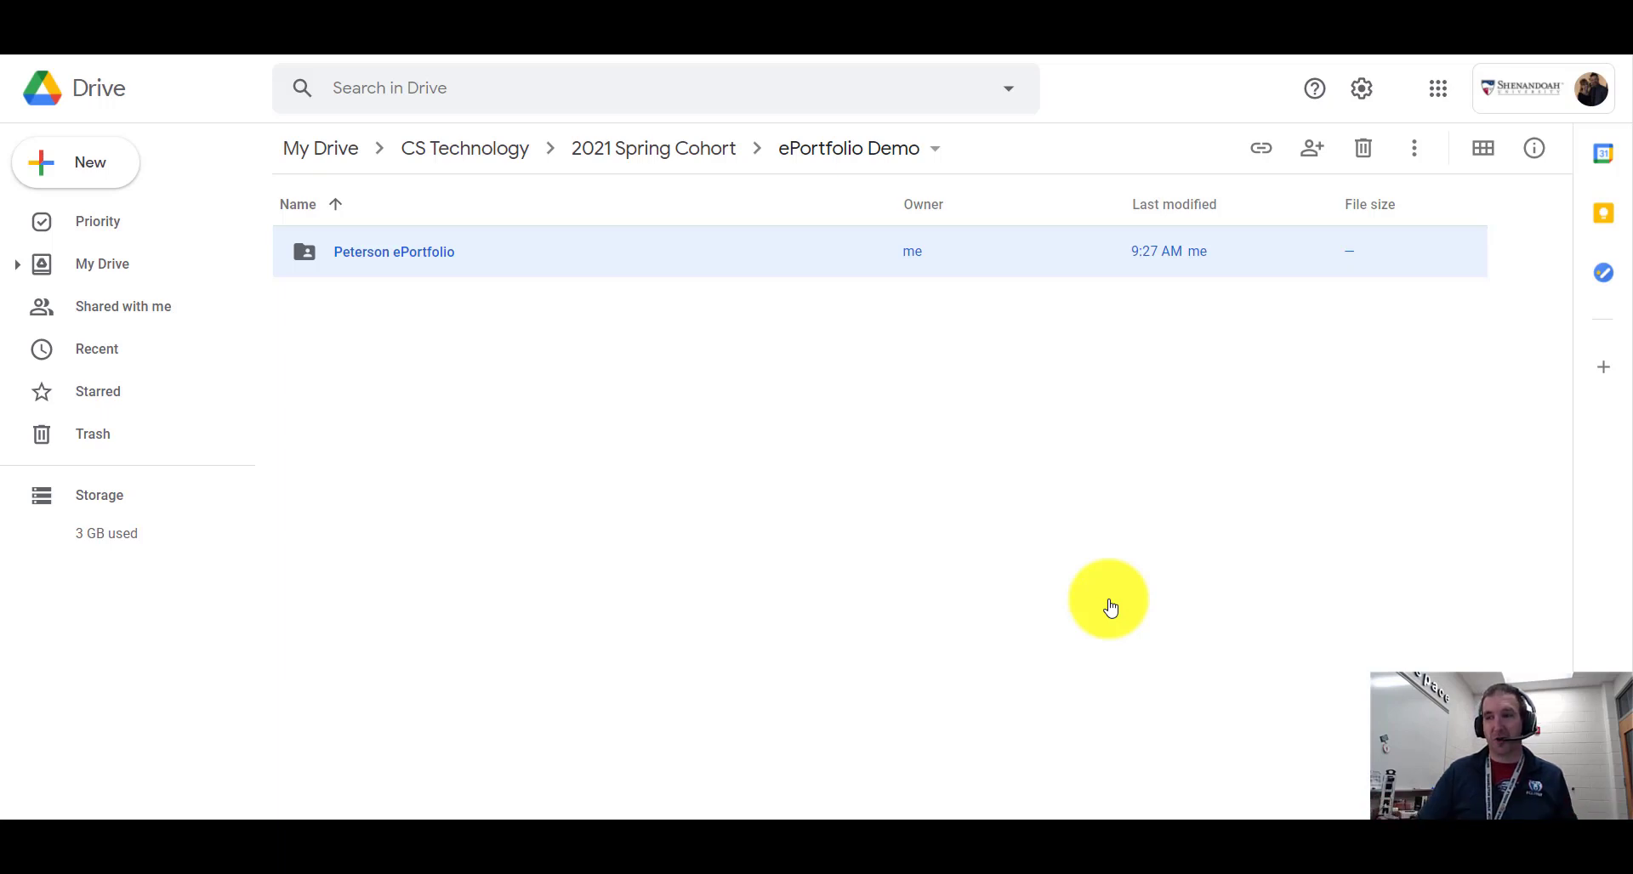
# Open Peterson ePortfolio and create a subfolder named 'Welcome' in it
pyautogui.doubleClick(491, 261)
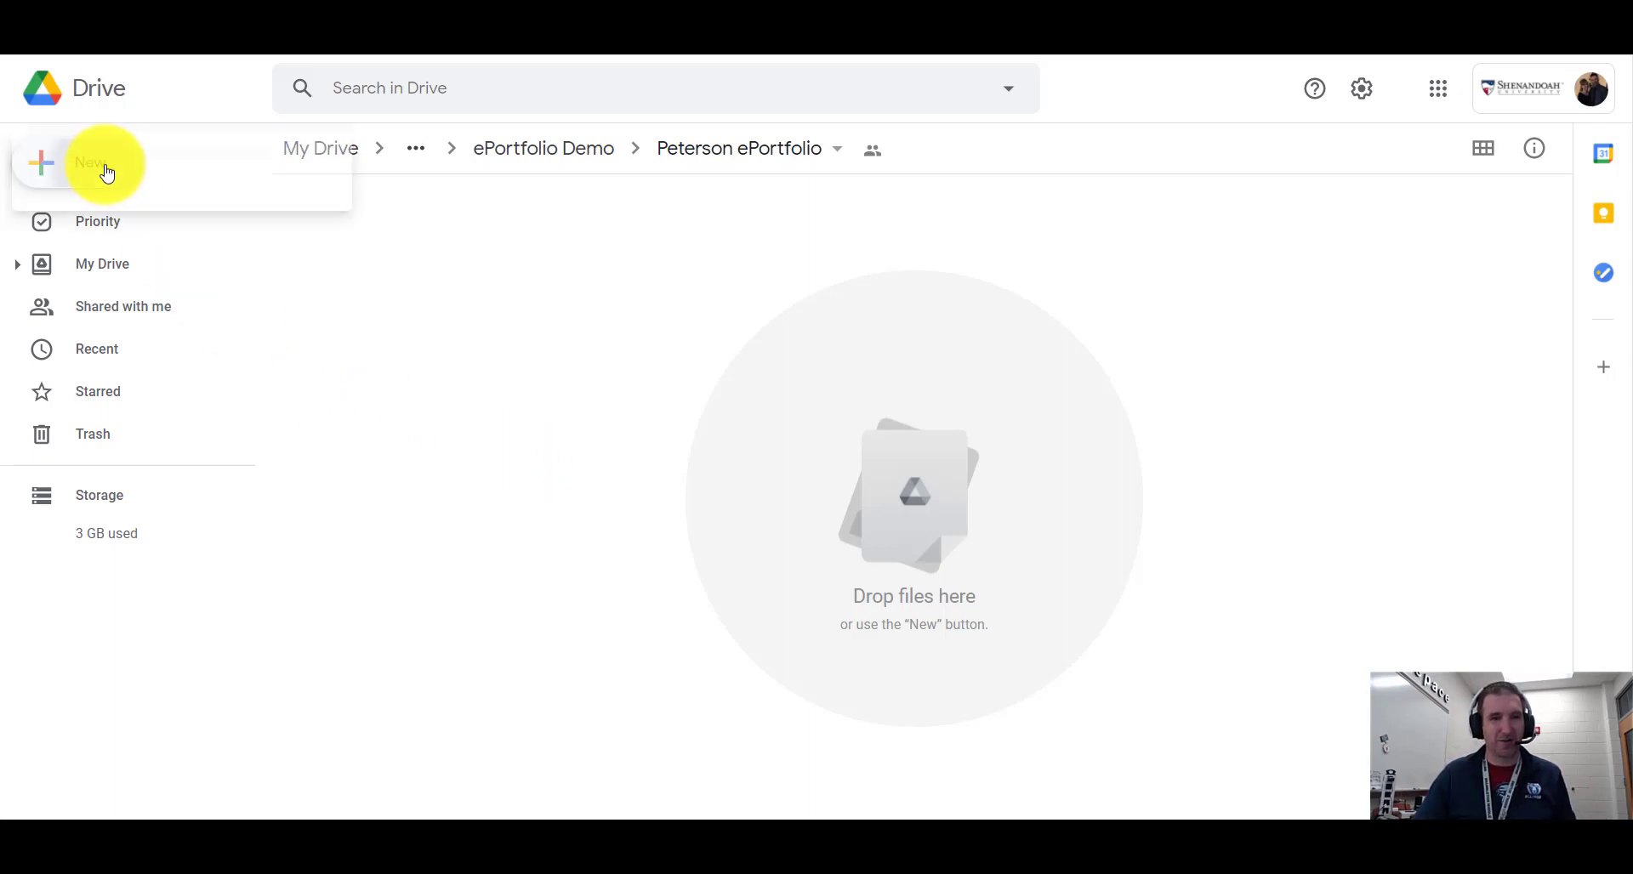
pyautogui.click(146, 169)
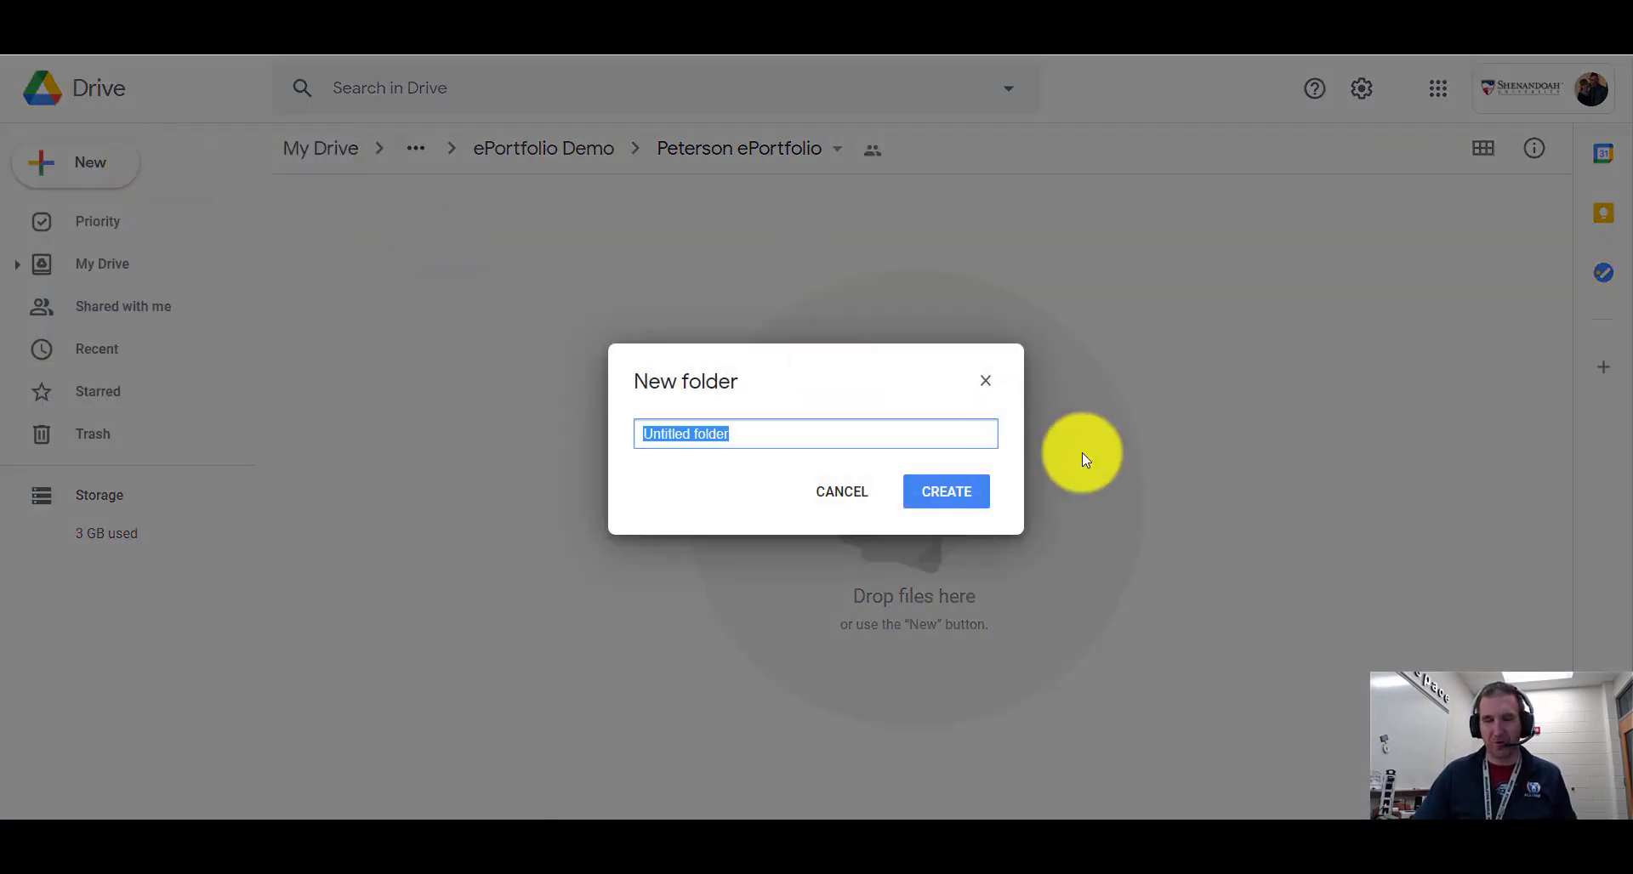
pyautogui.write('Welcome')
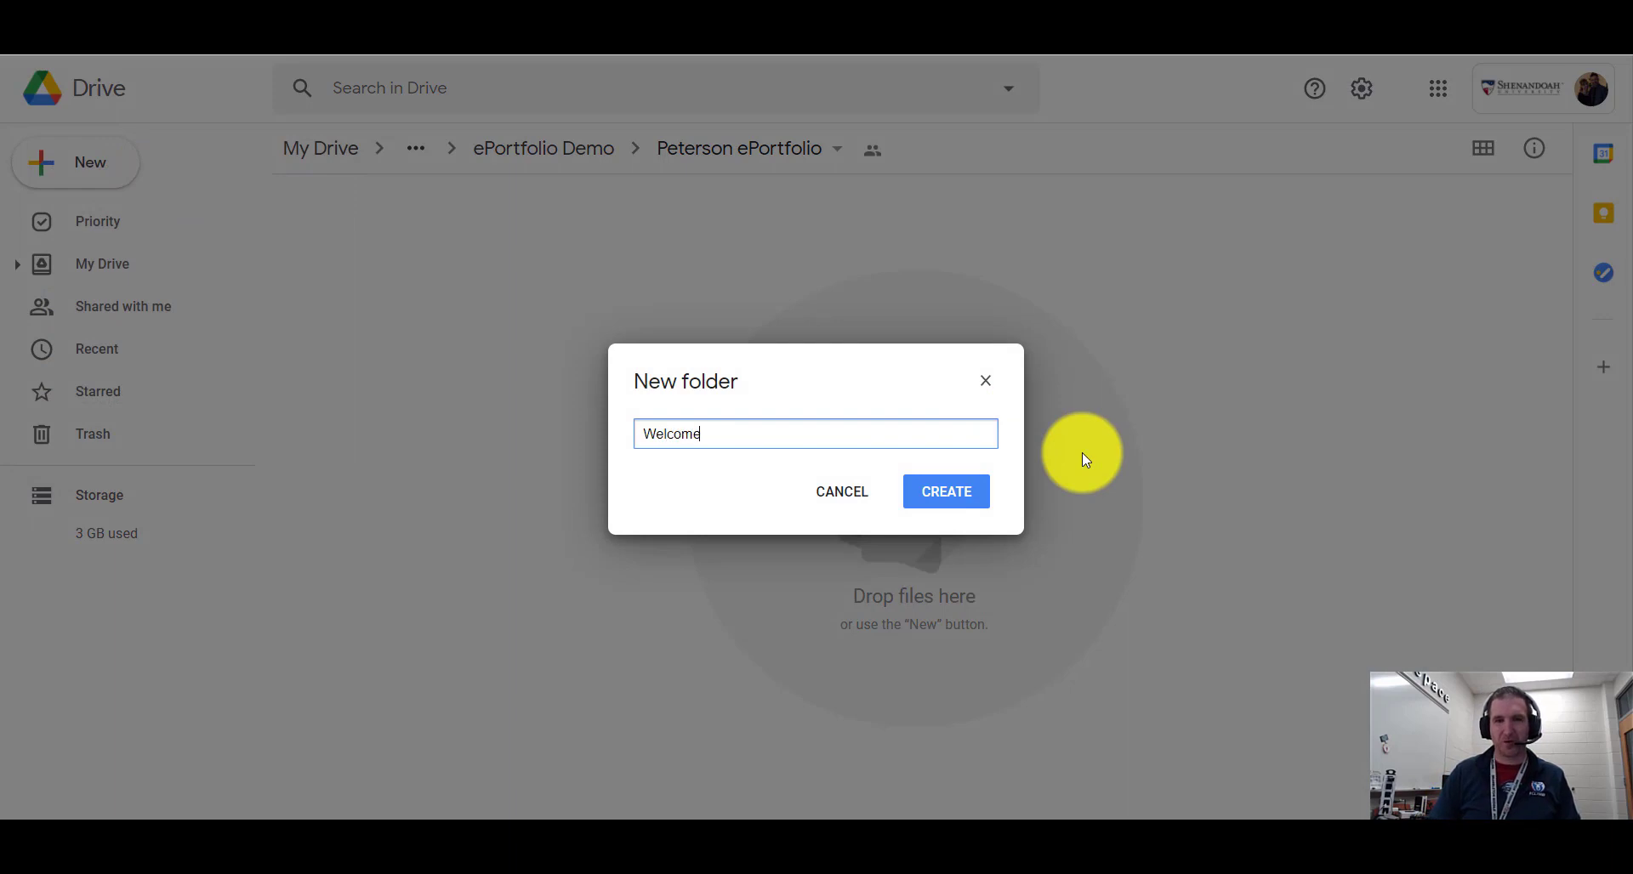
pyautogui.click(942, 502)
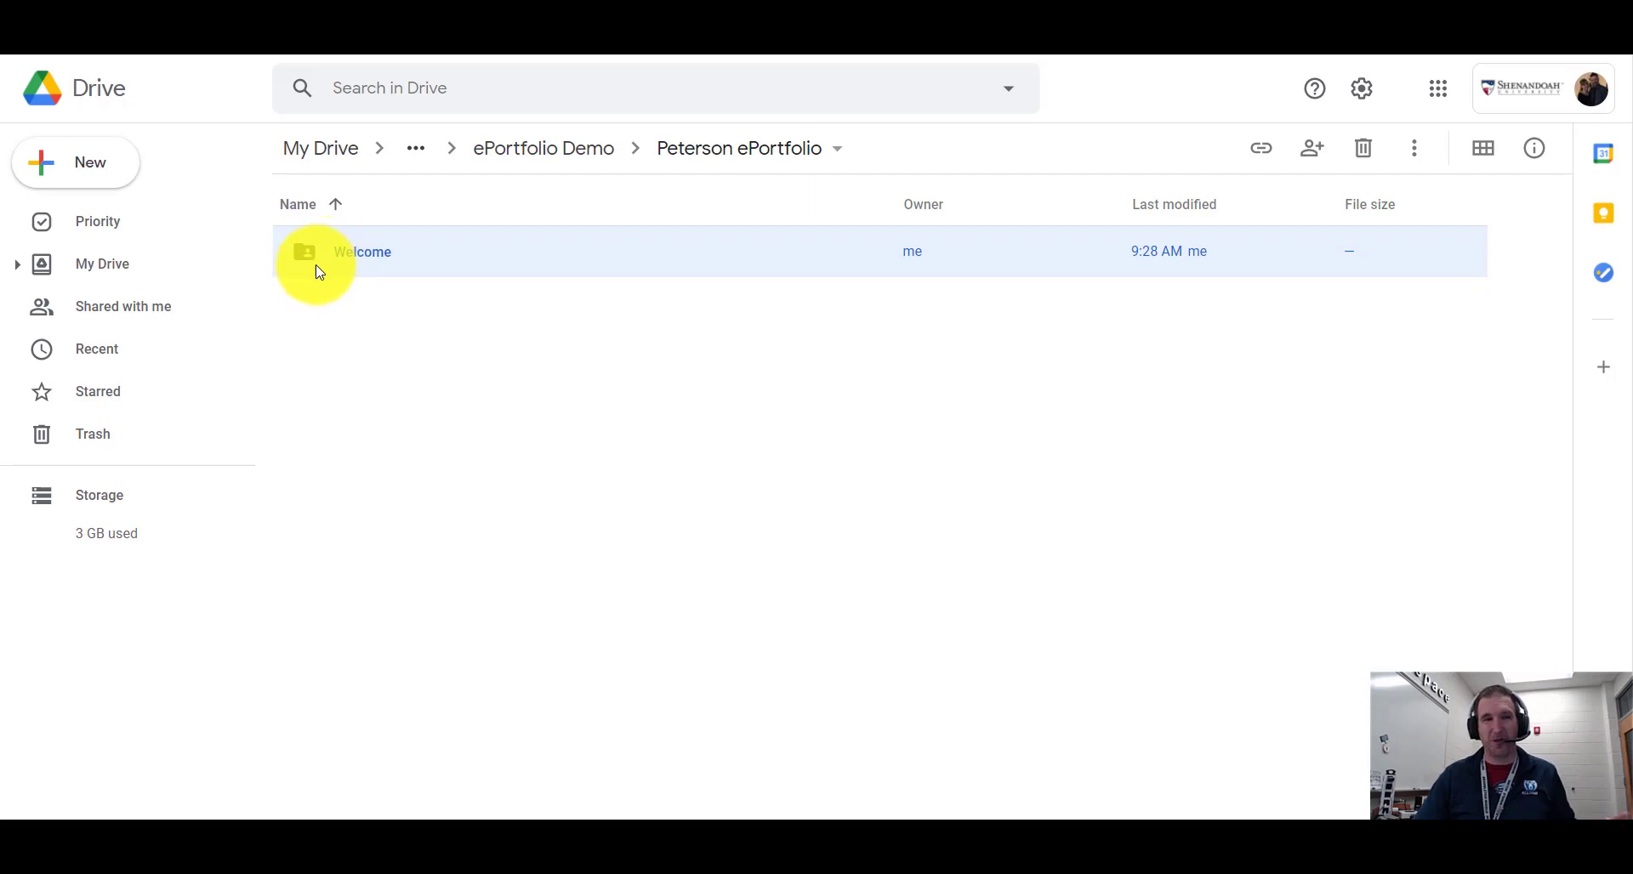
# Create subfolders named 'Certification Documents' and 'Classroom Management'
pyautogui.click(98, 181)
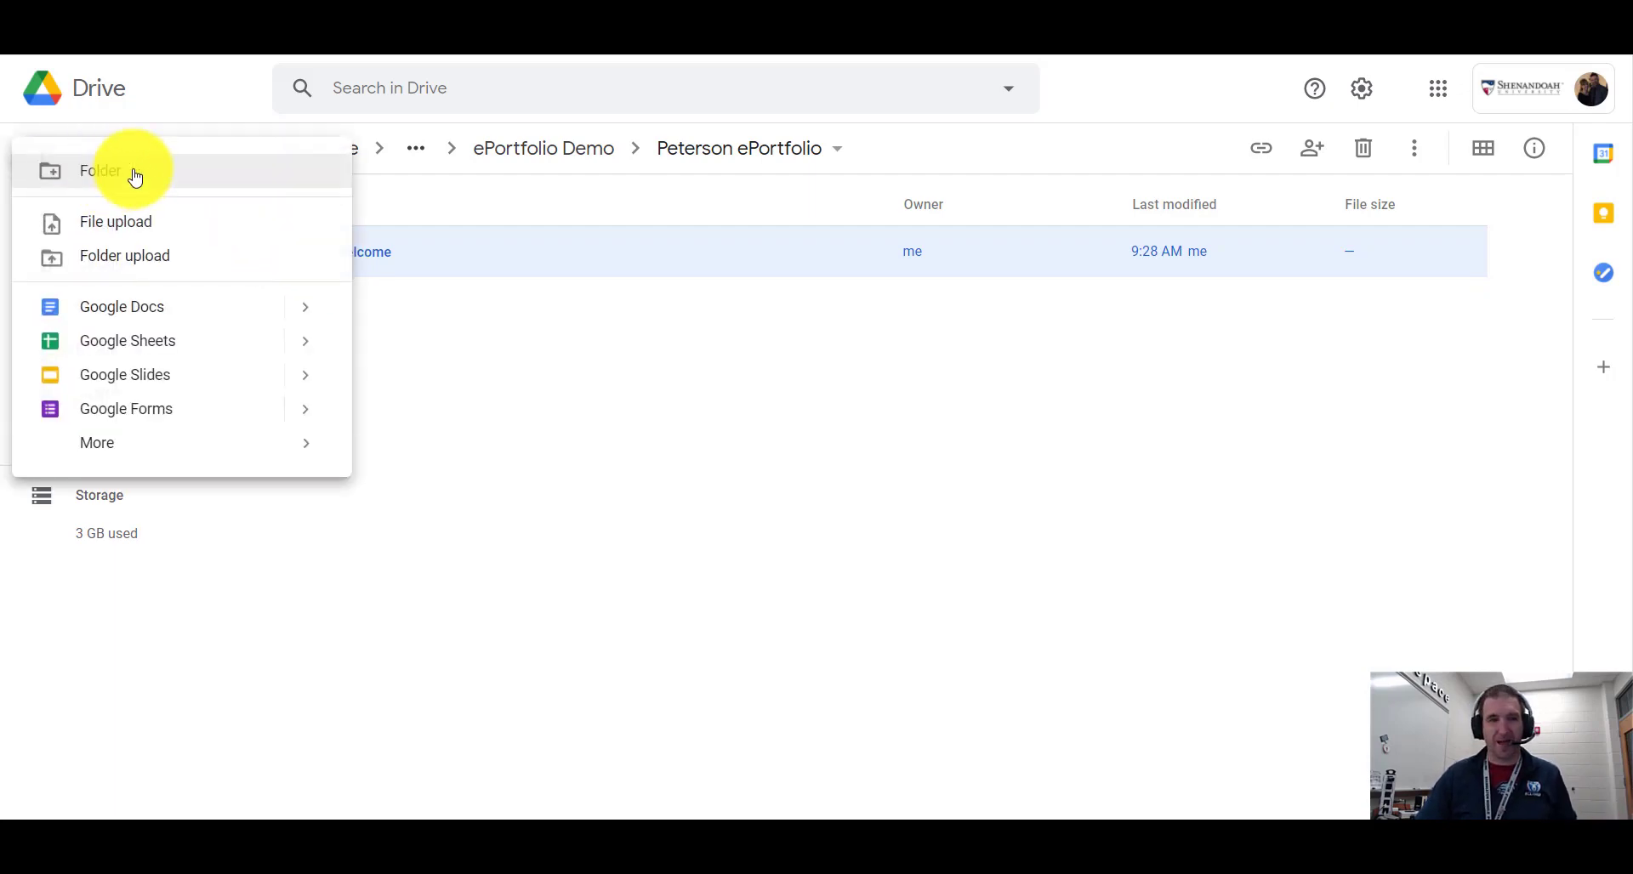
pyautogui.click(131, 174)
pyautogui.write('Ce')
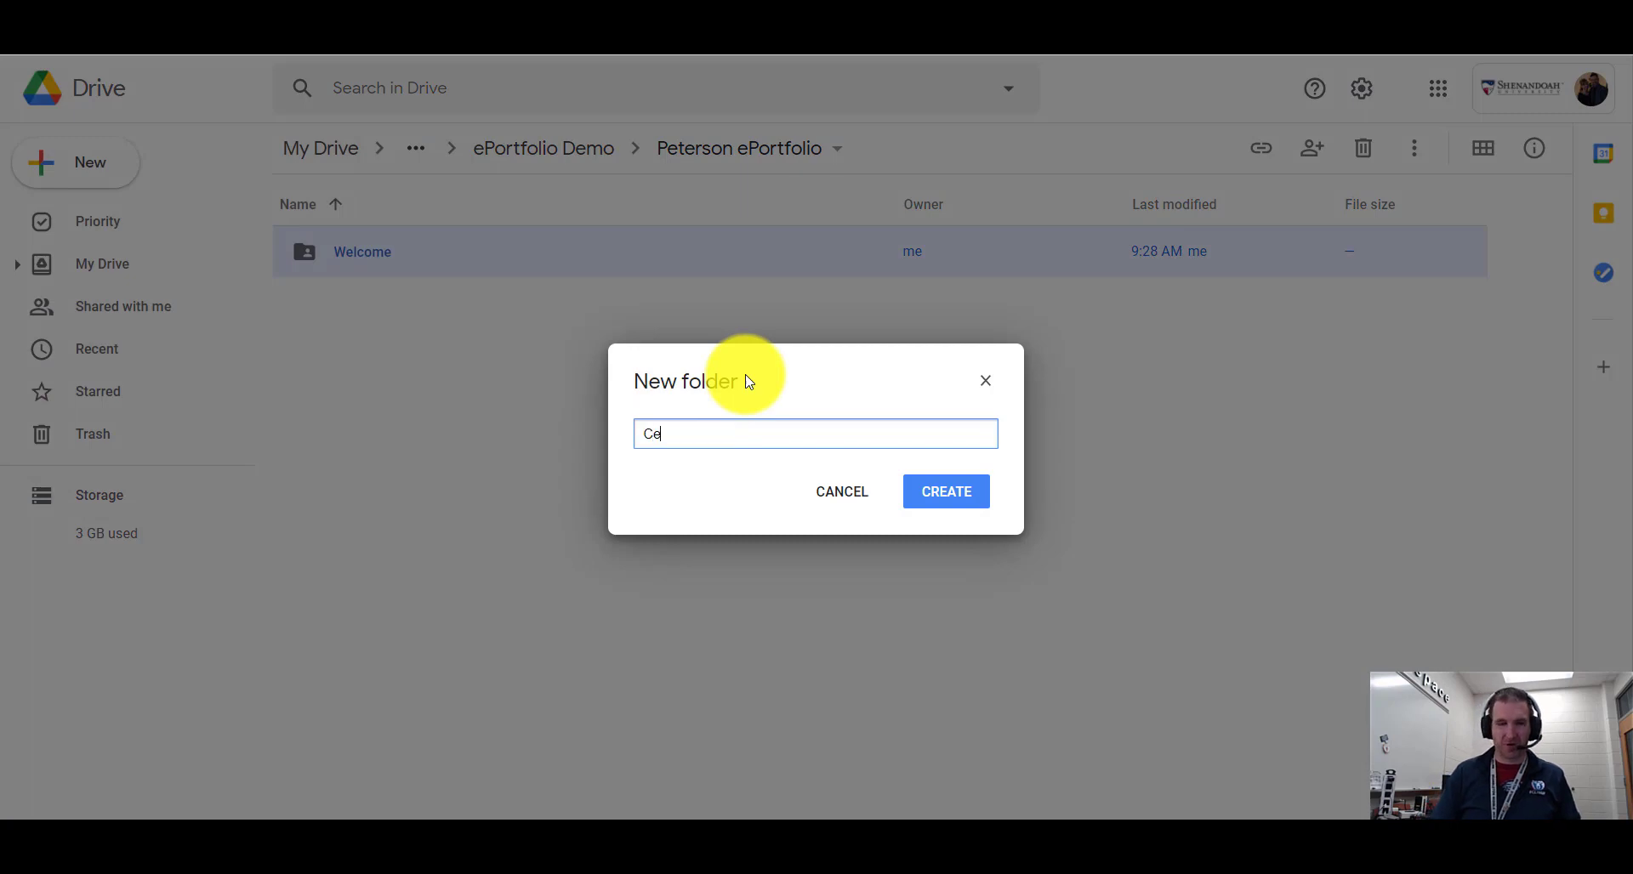
pyautogui.write('rtification Do')
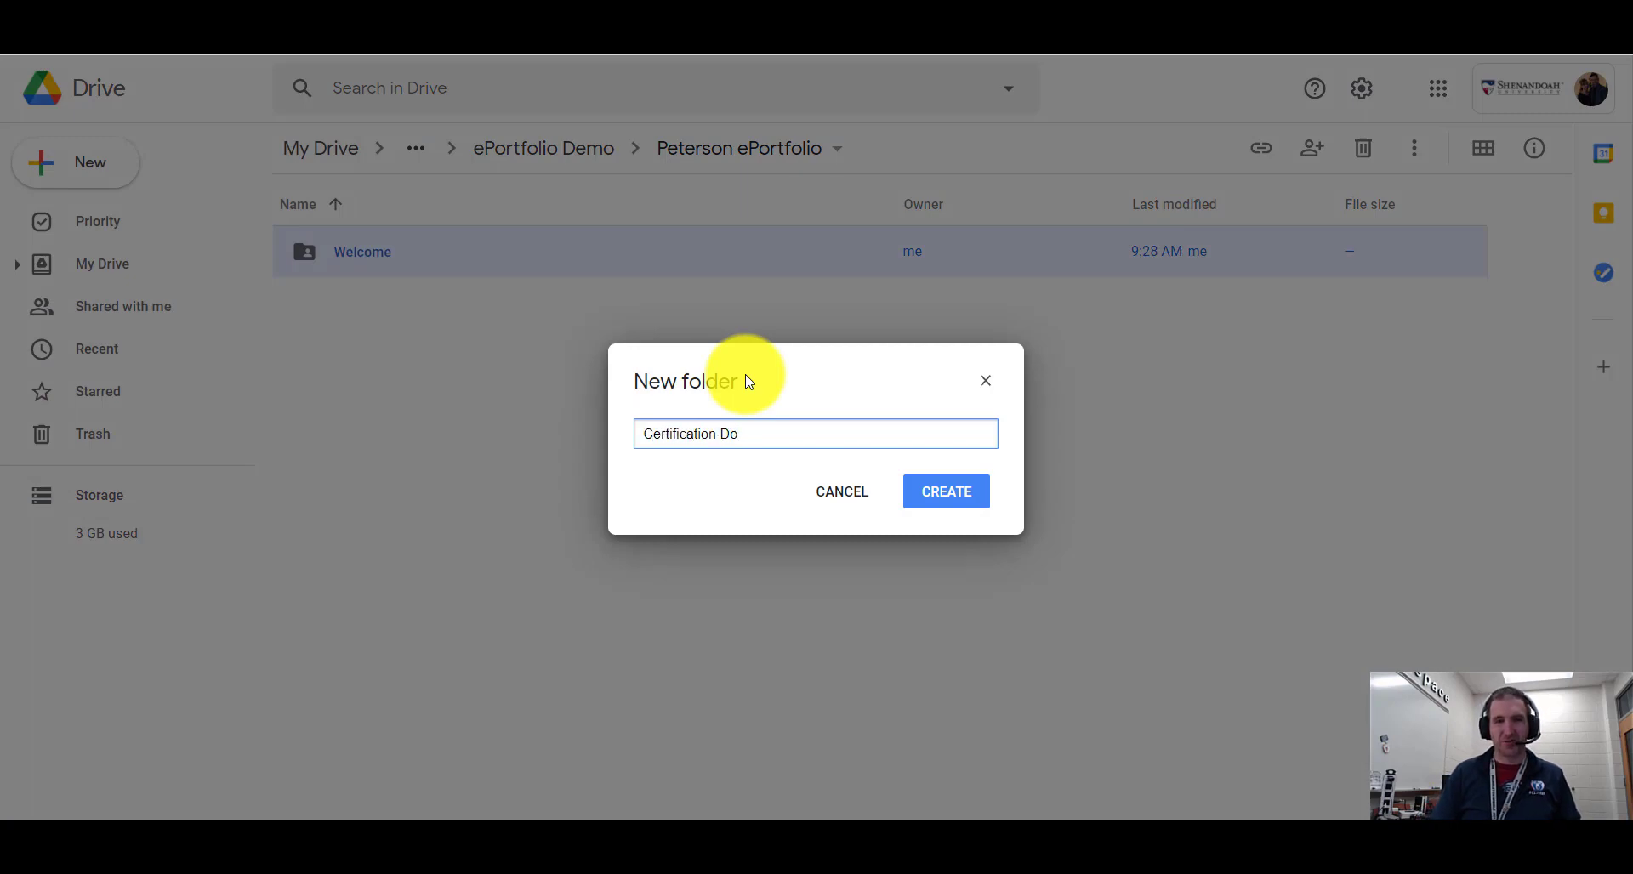
pyautogui.write('cument')
pyautogui.press('Return')
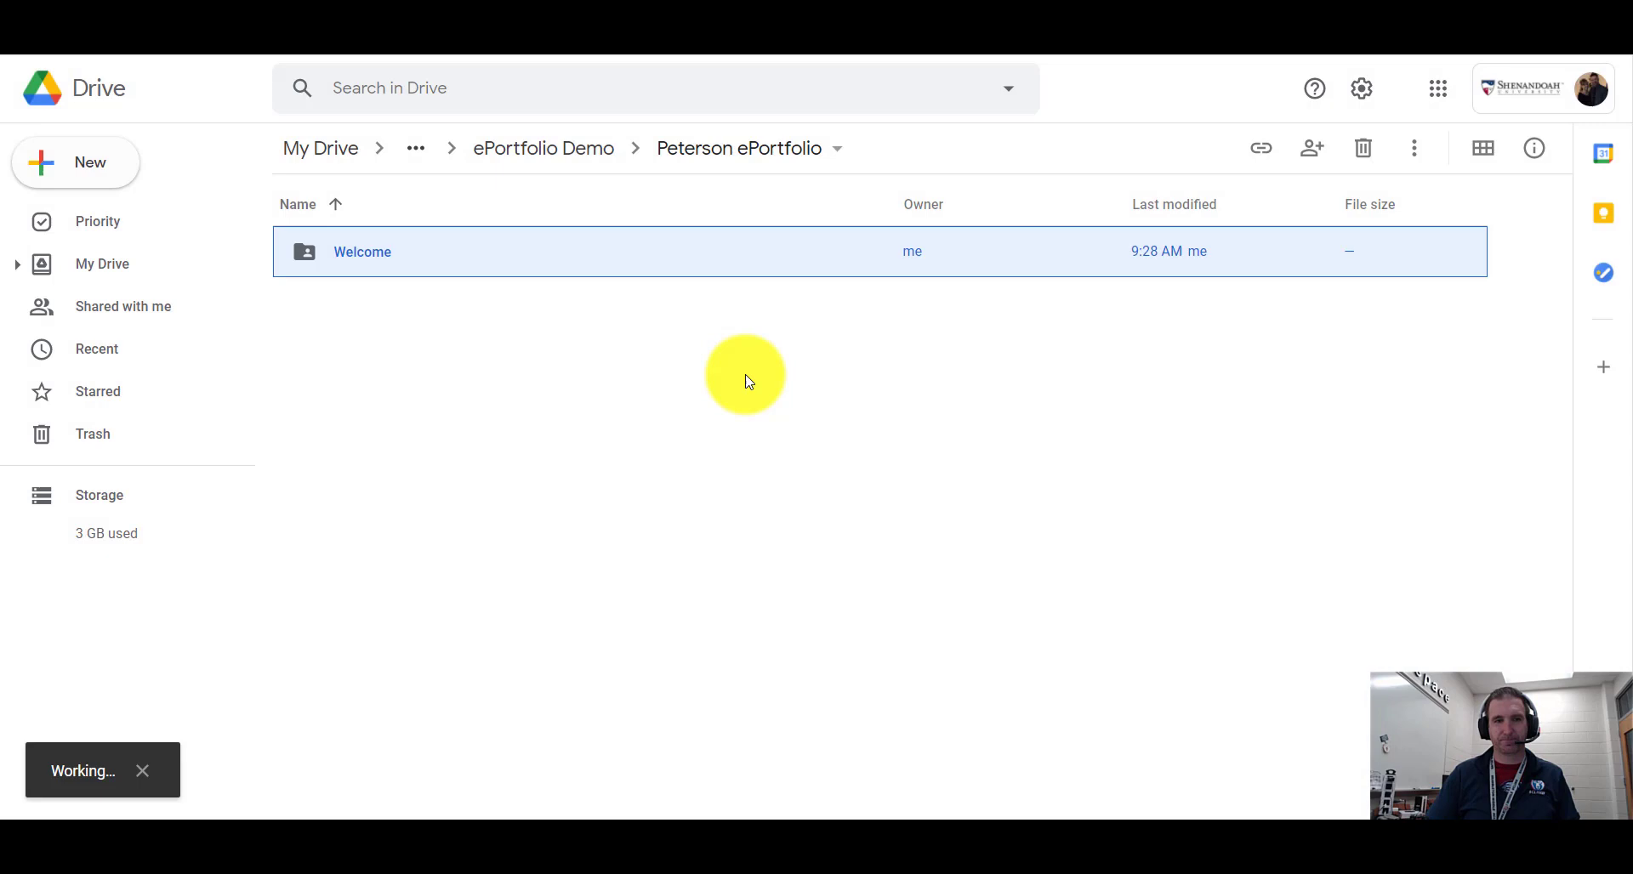
pyautogui.click(86, 173)
pyautogui.click(97, 176)
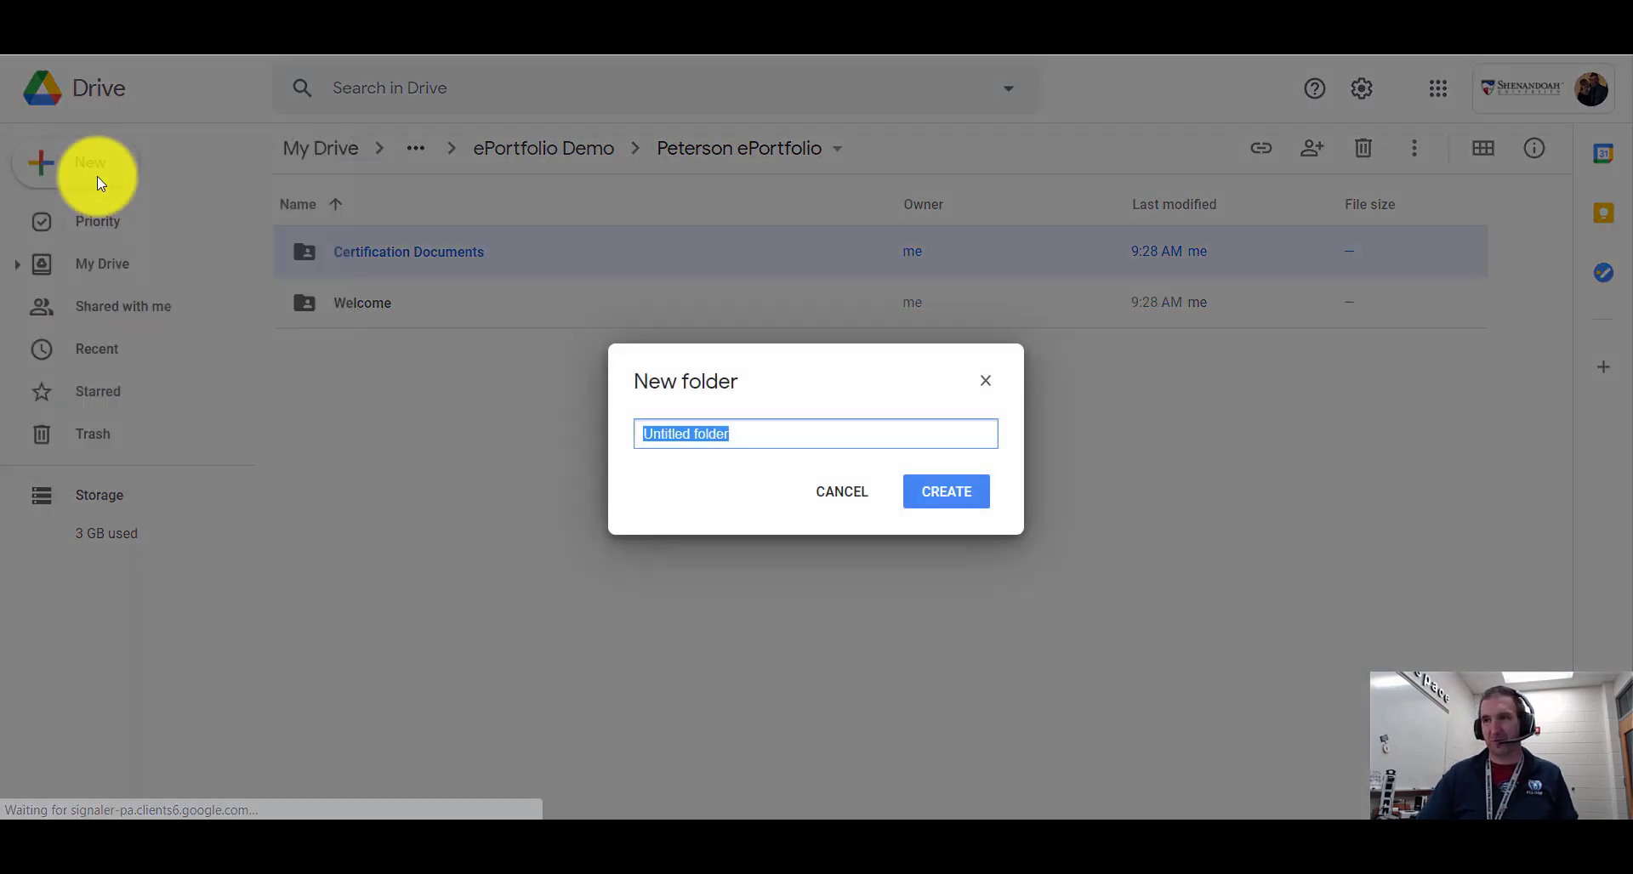
pyautogui.write('Classroom')
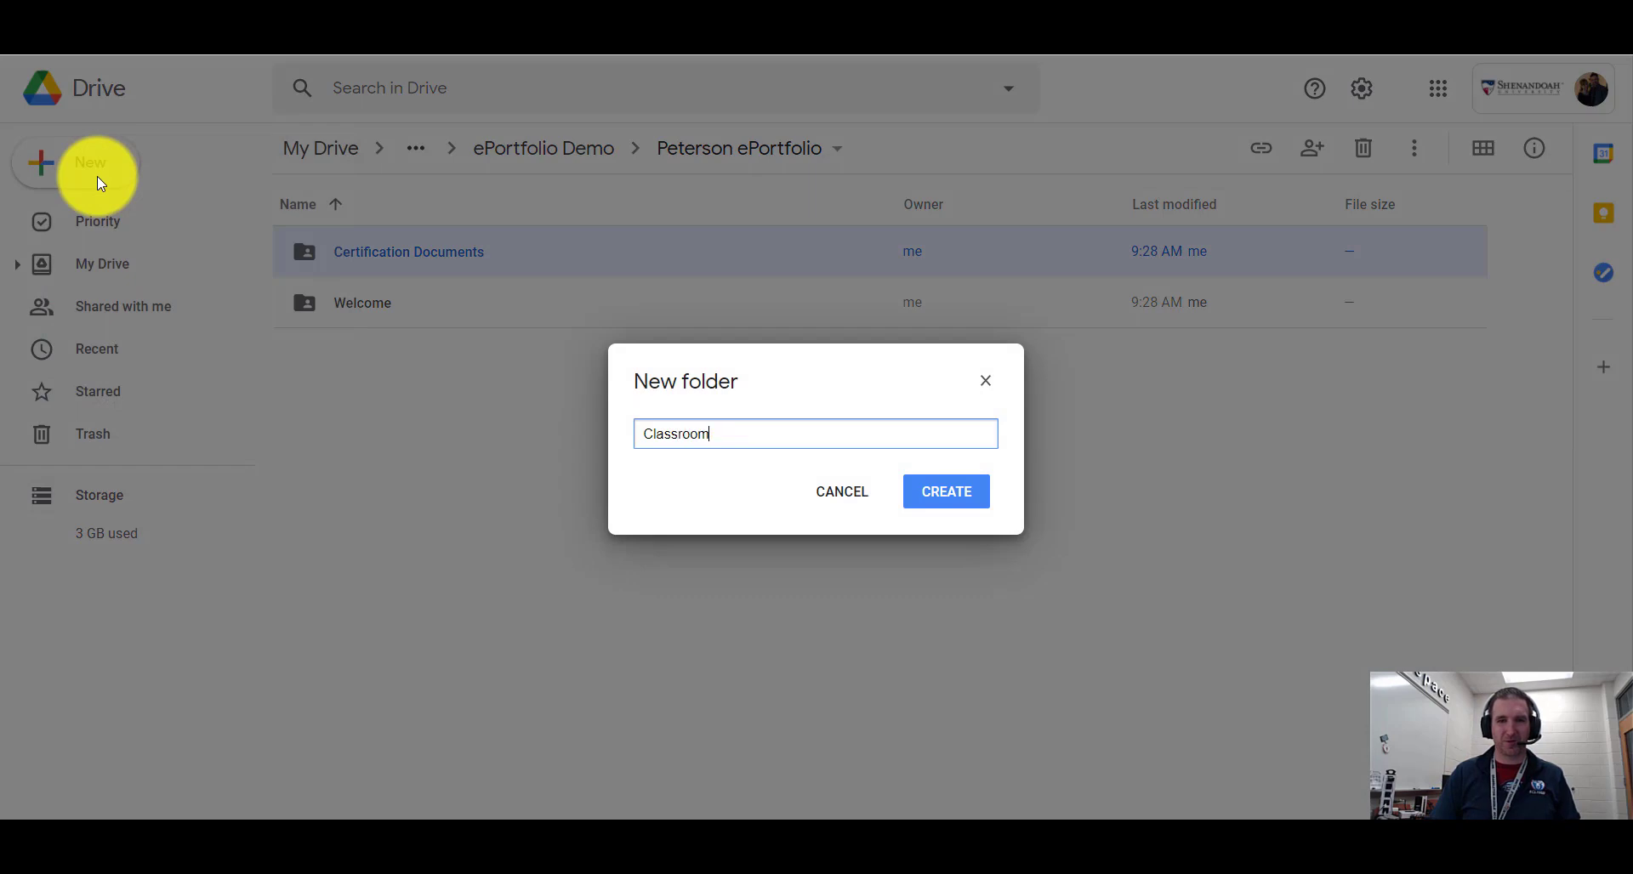
pyautogui.write(' Management')
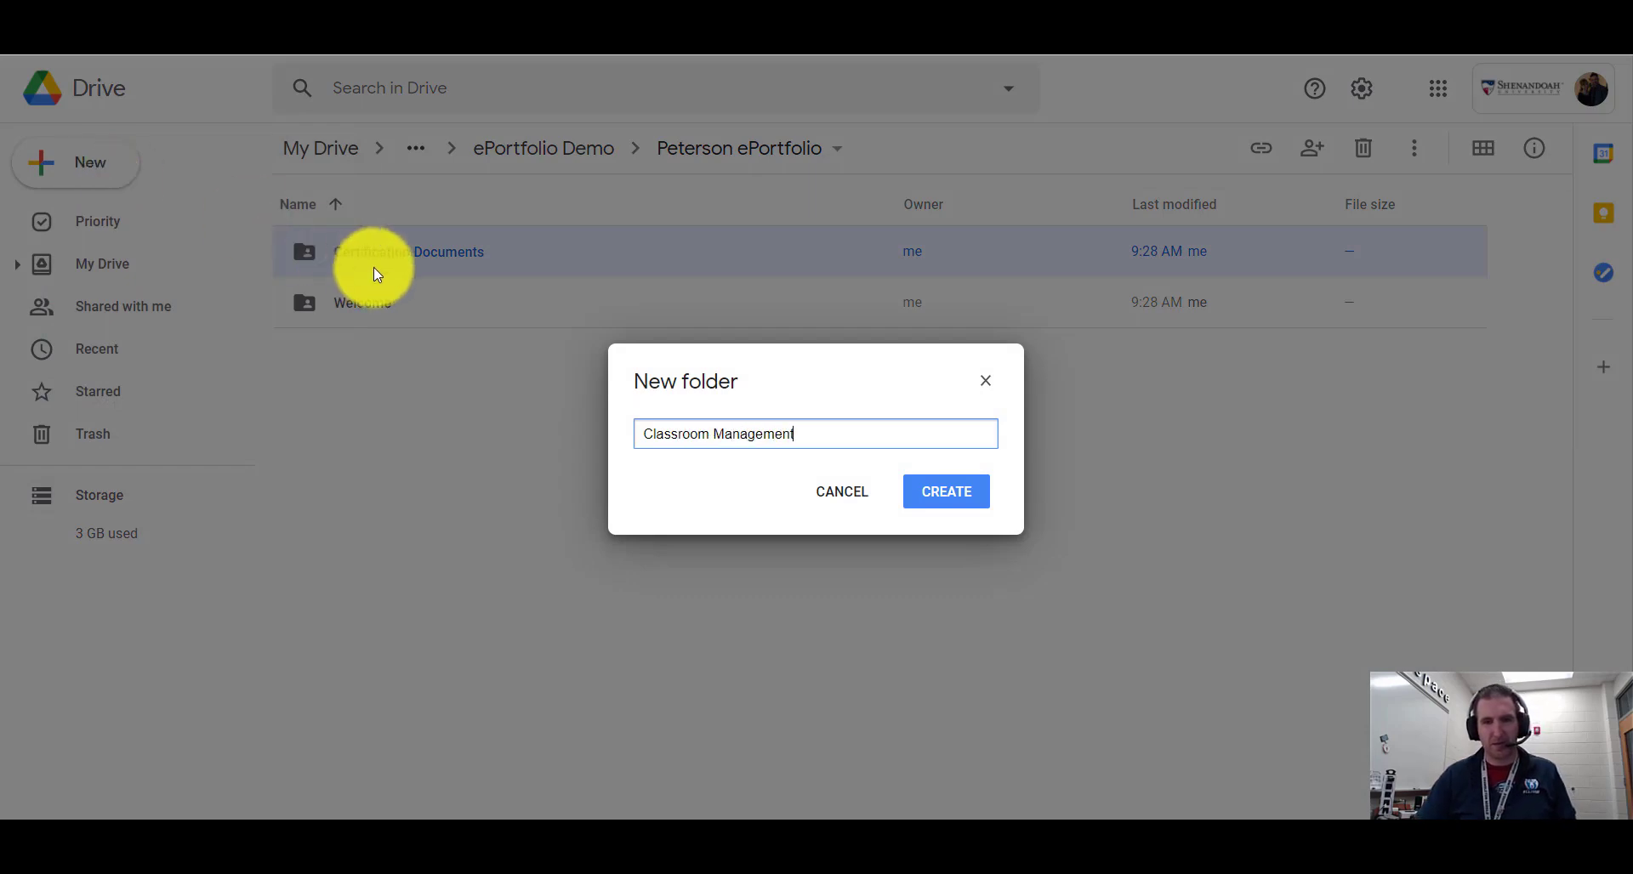
pyautogui.click(942, 497)
# Create subfolders named 'Honors and Awards' and 'Human Growth and Development'
pyautogui.click(80, 166)
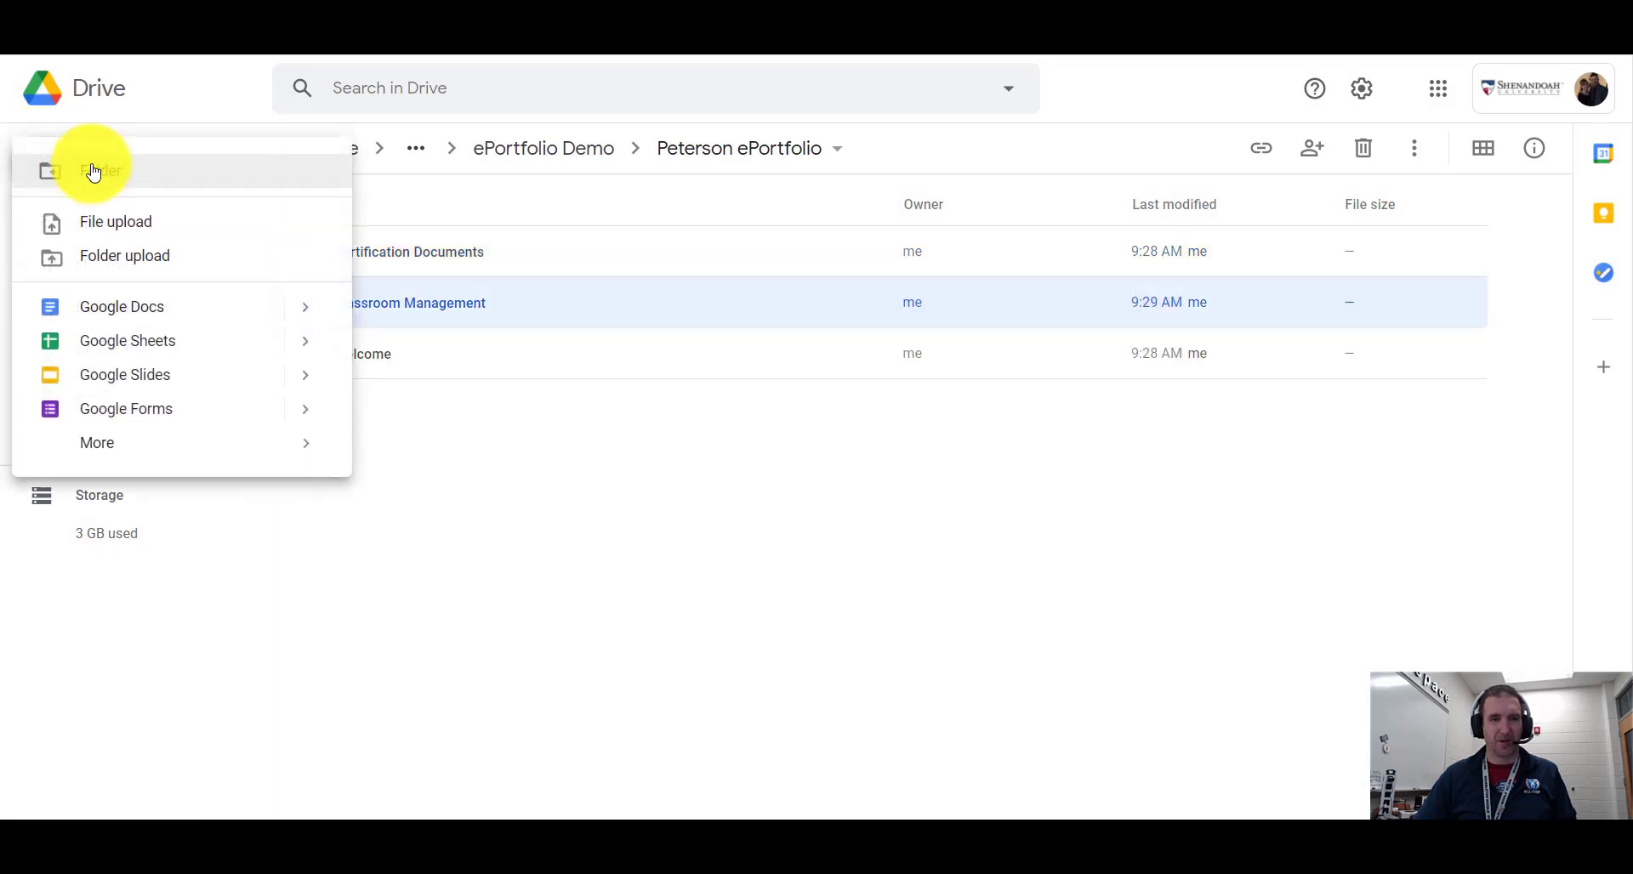
pyautogui.click(151, 174)
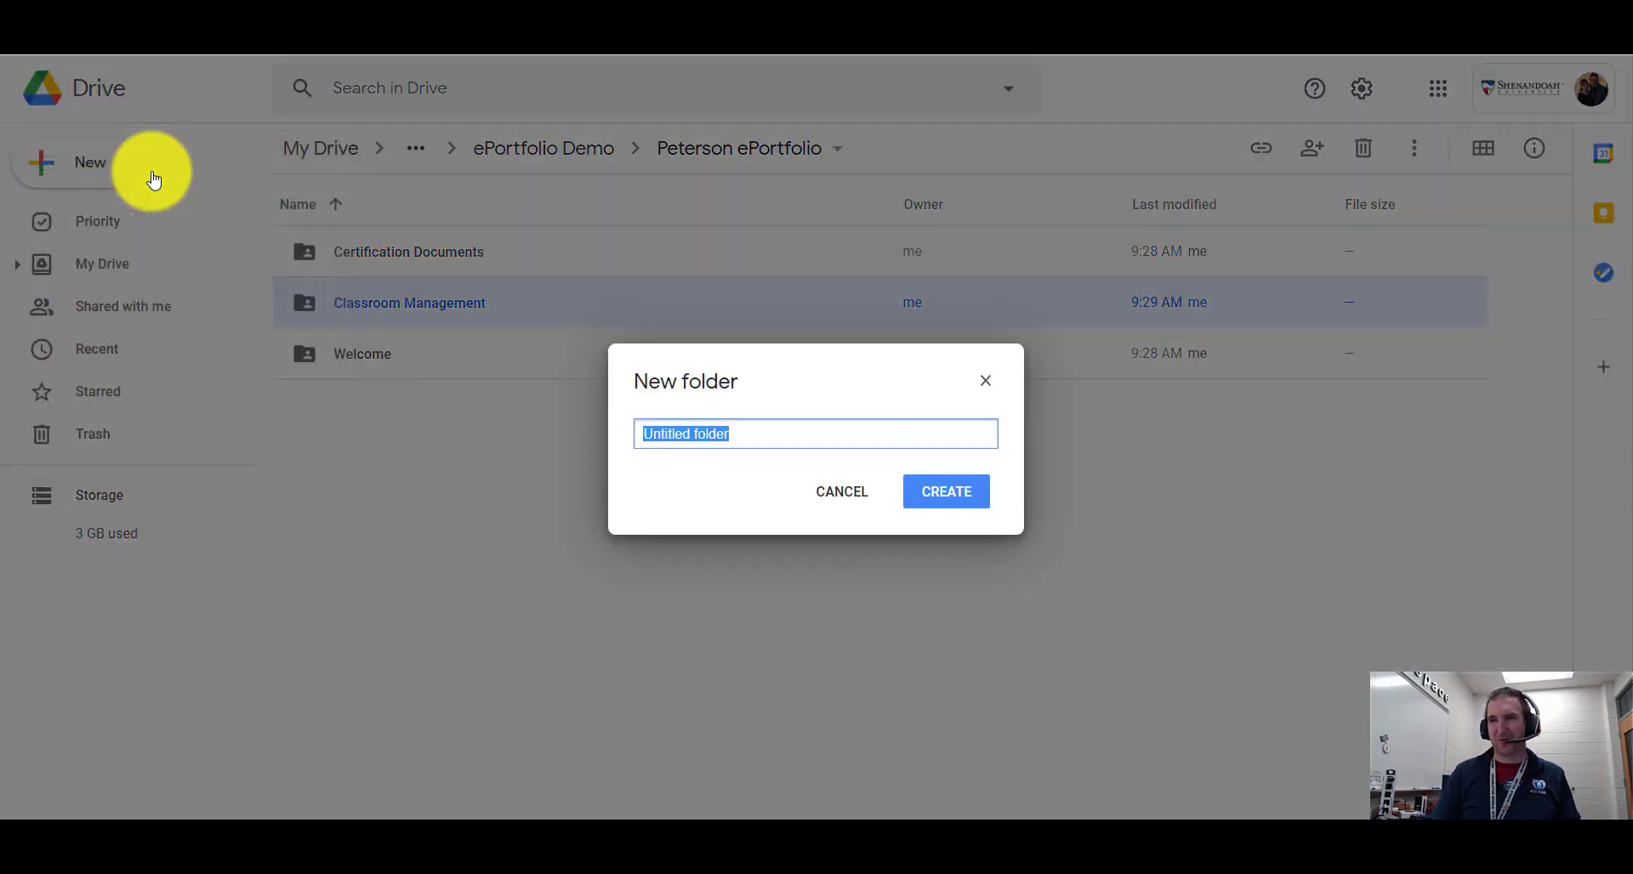
pyautogui.write('Honors and Awards')
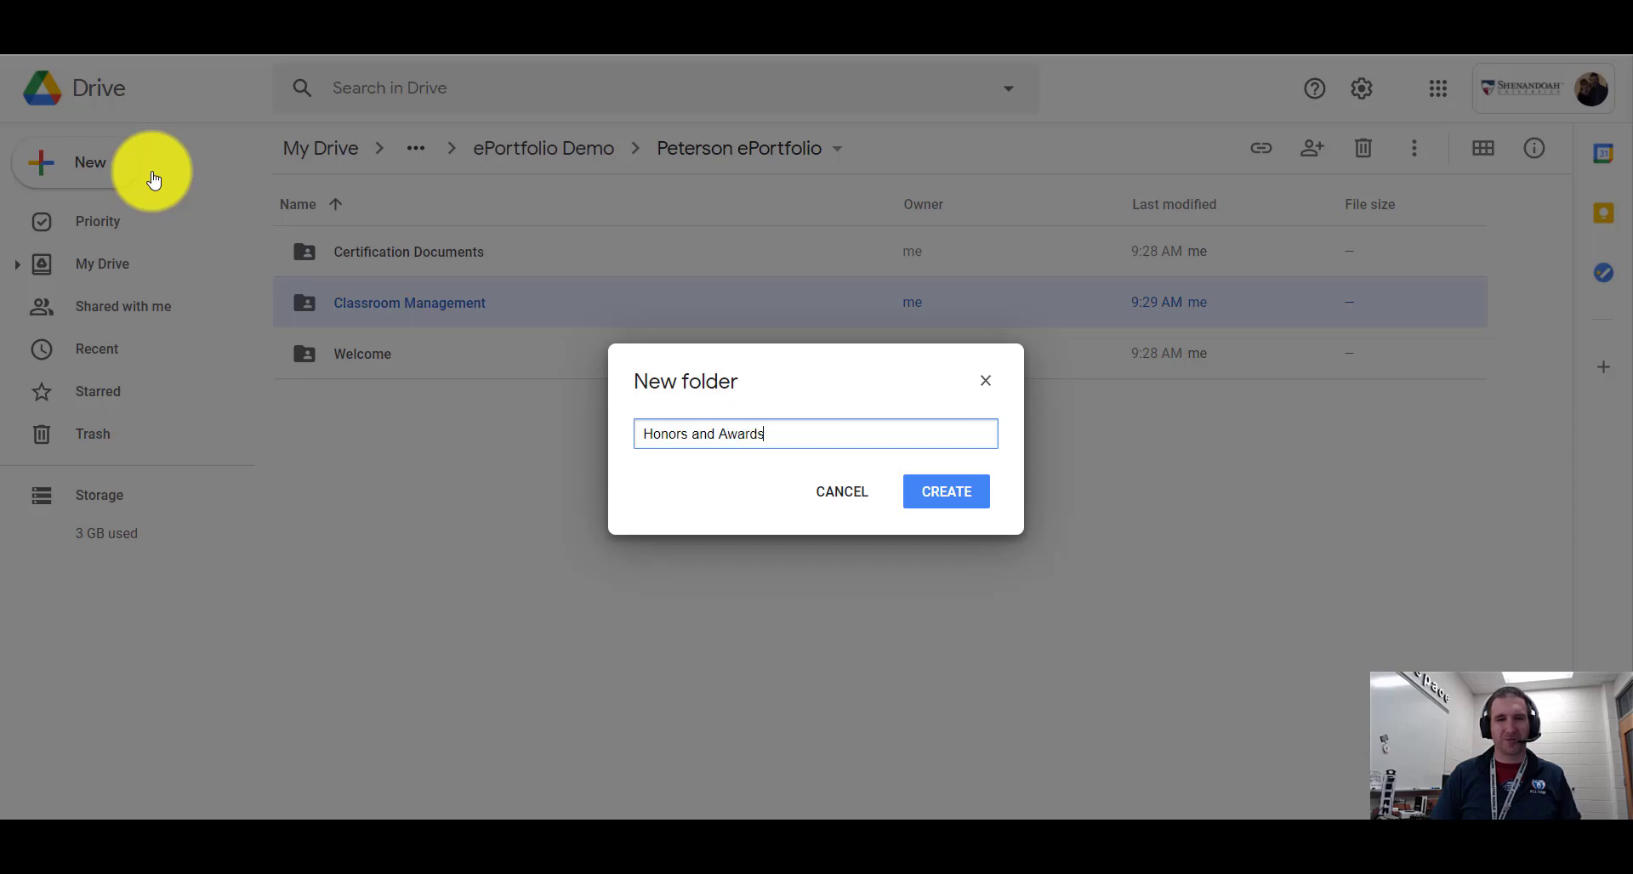
pyautogui.press('Return')
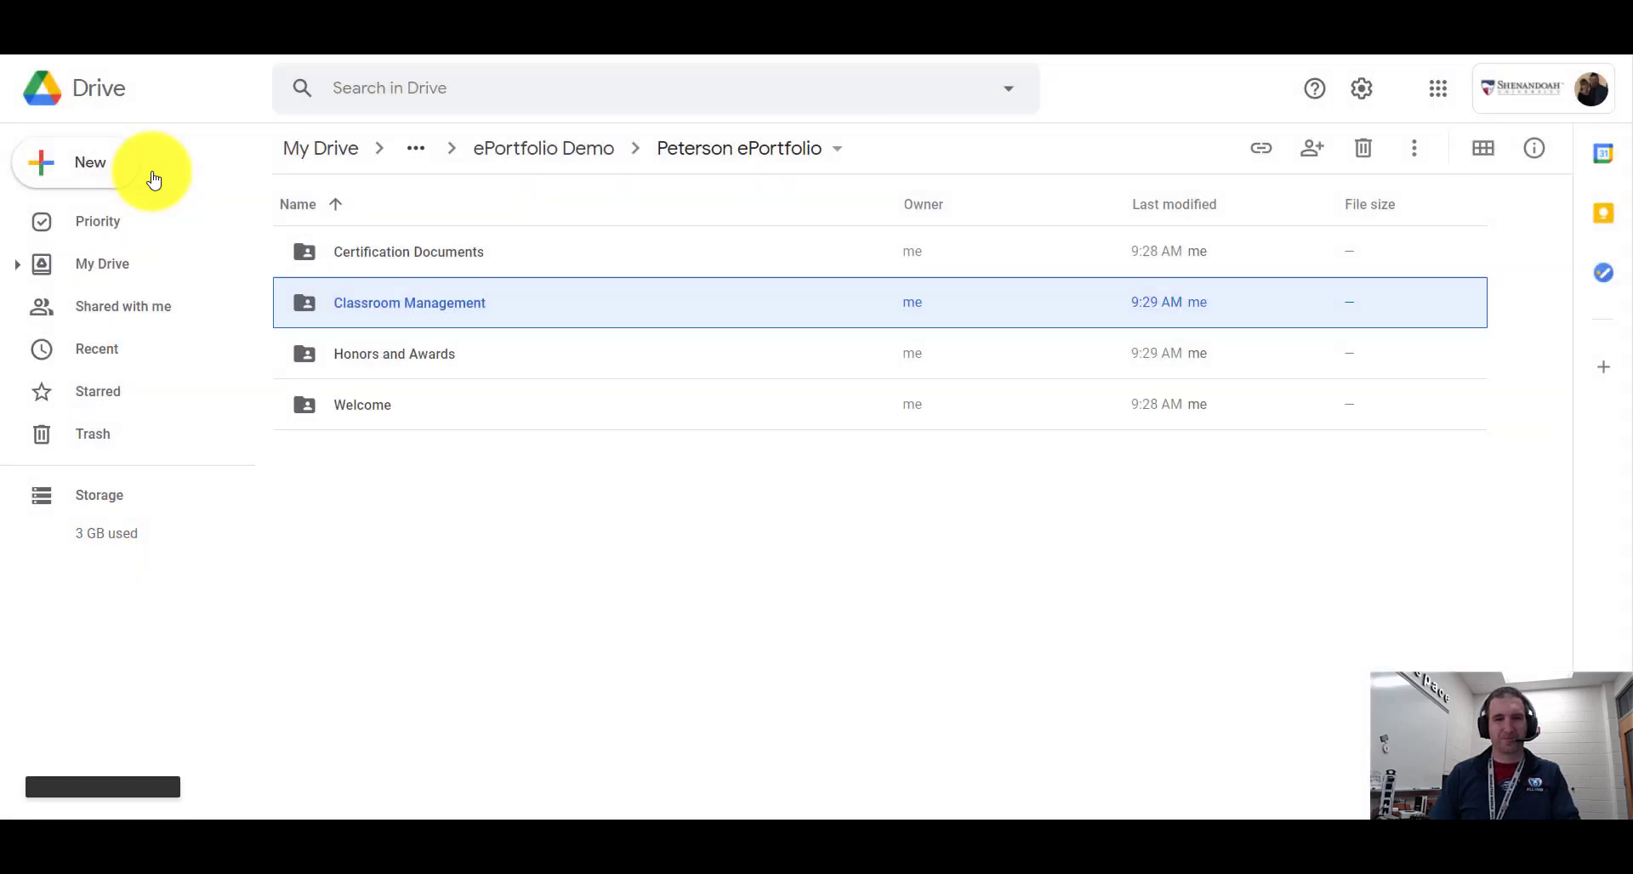
pyautogui.click(117, 173)
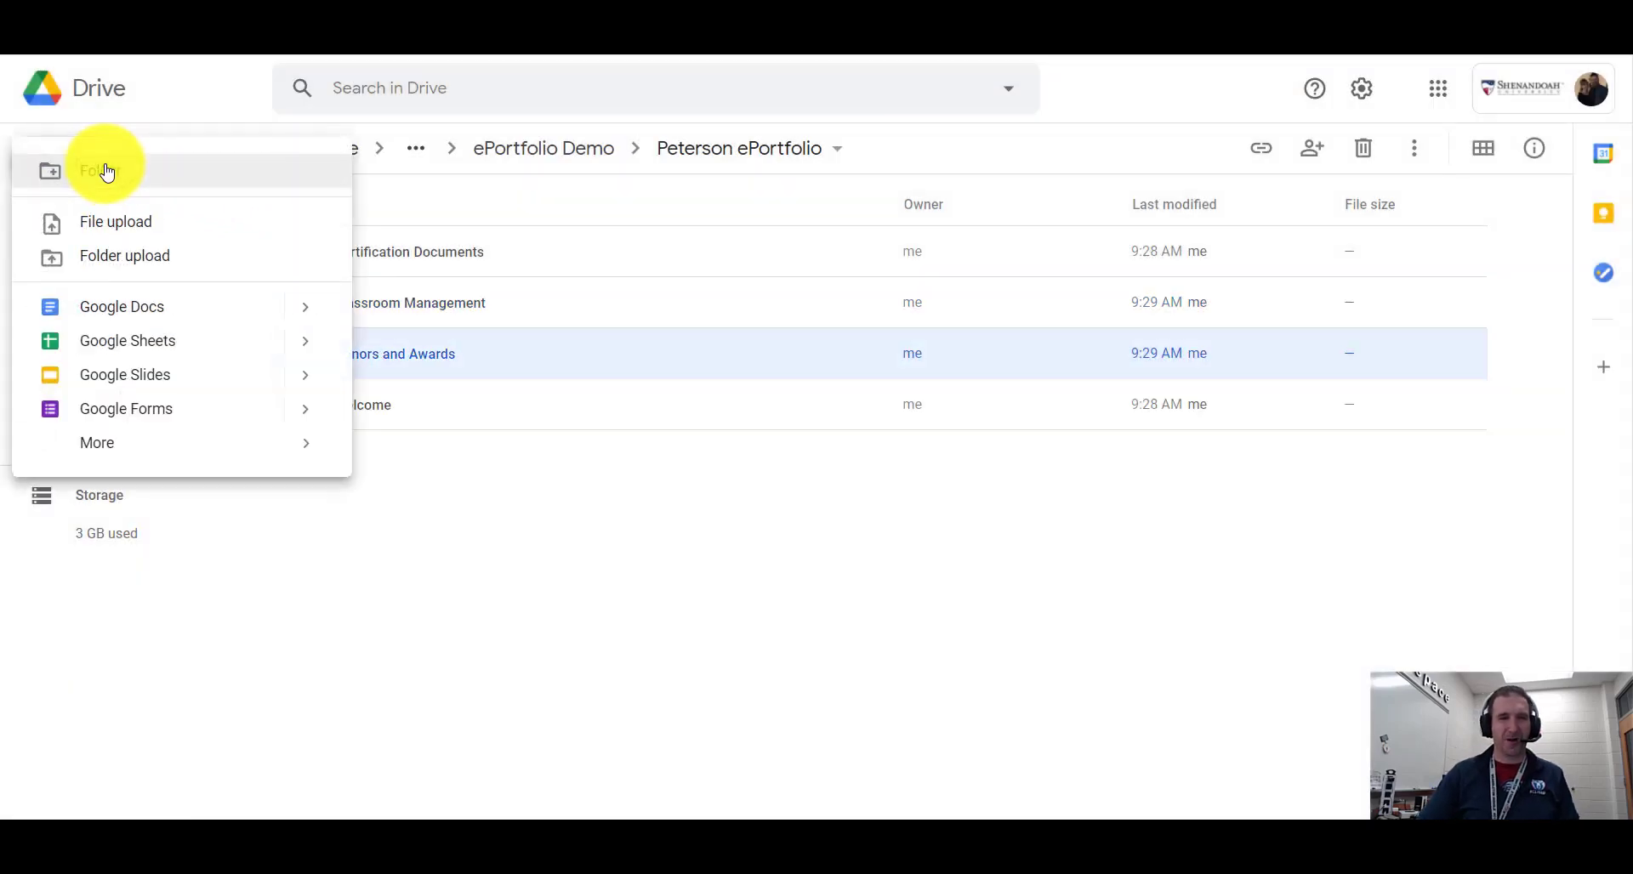
pyautogui.click(101, 171)
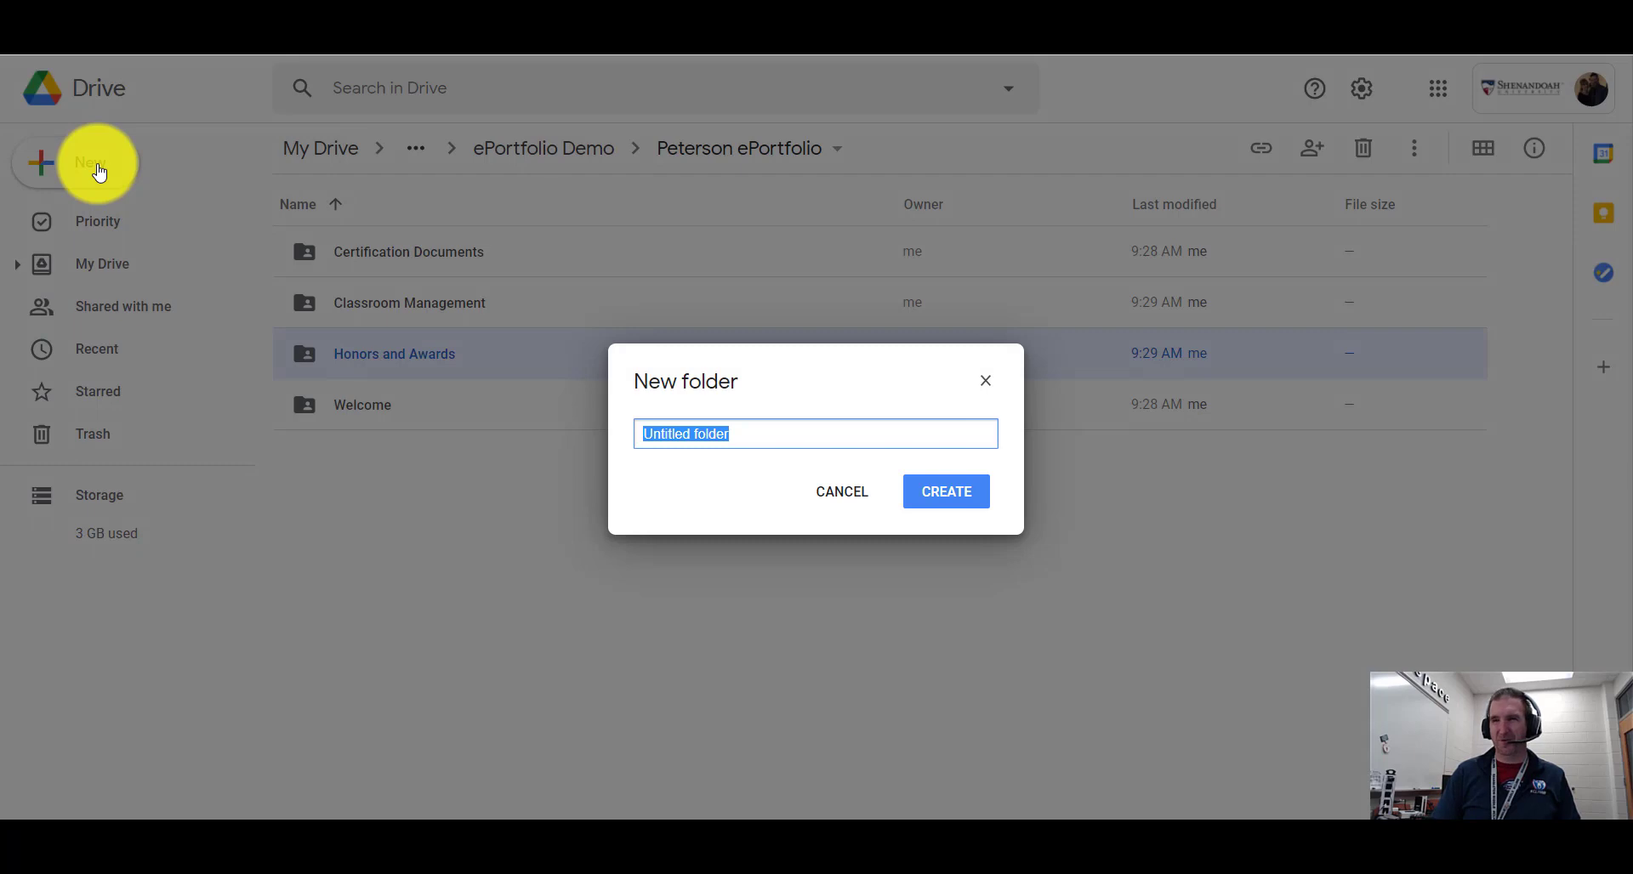
pyautogui.write('Human')
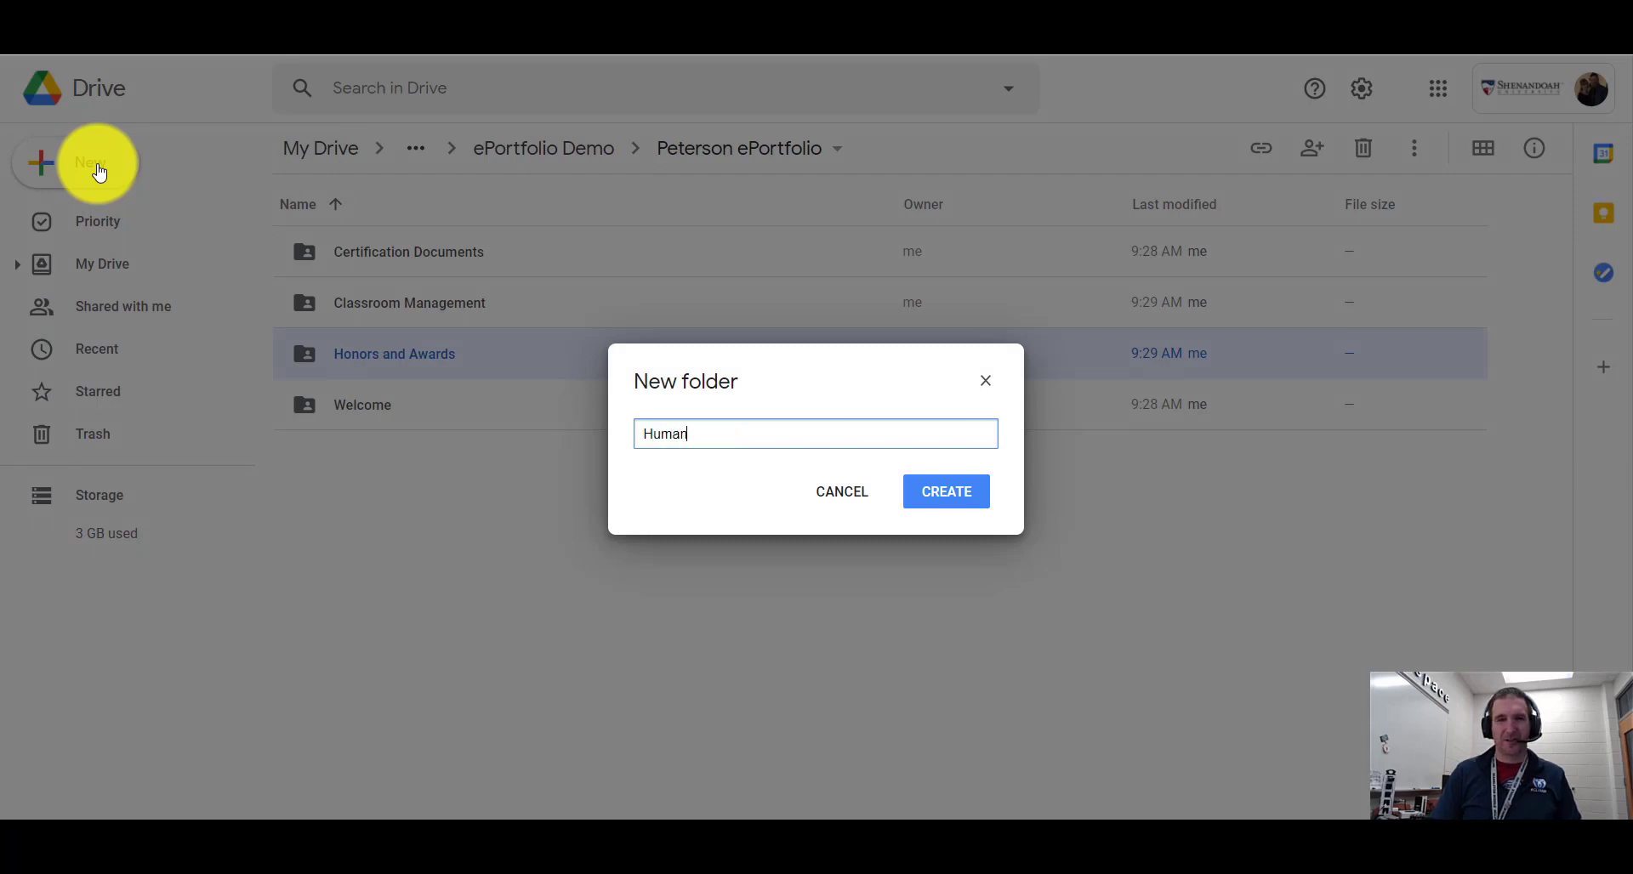
pyautogui.write(' Growth and ')
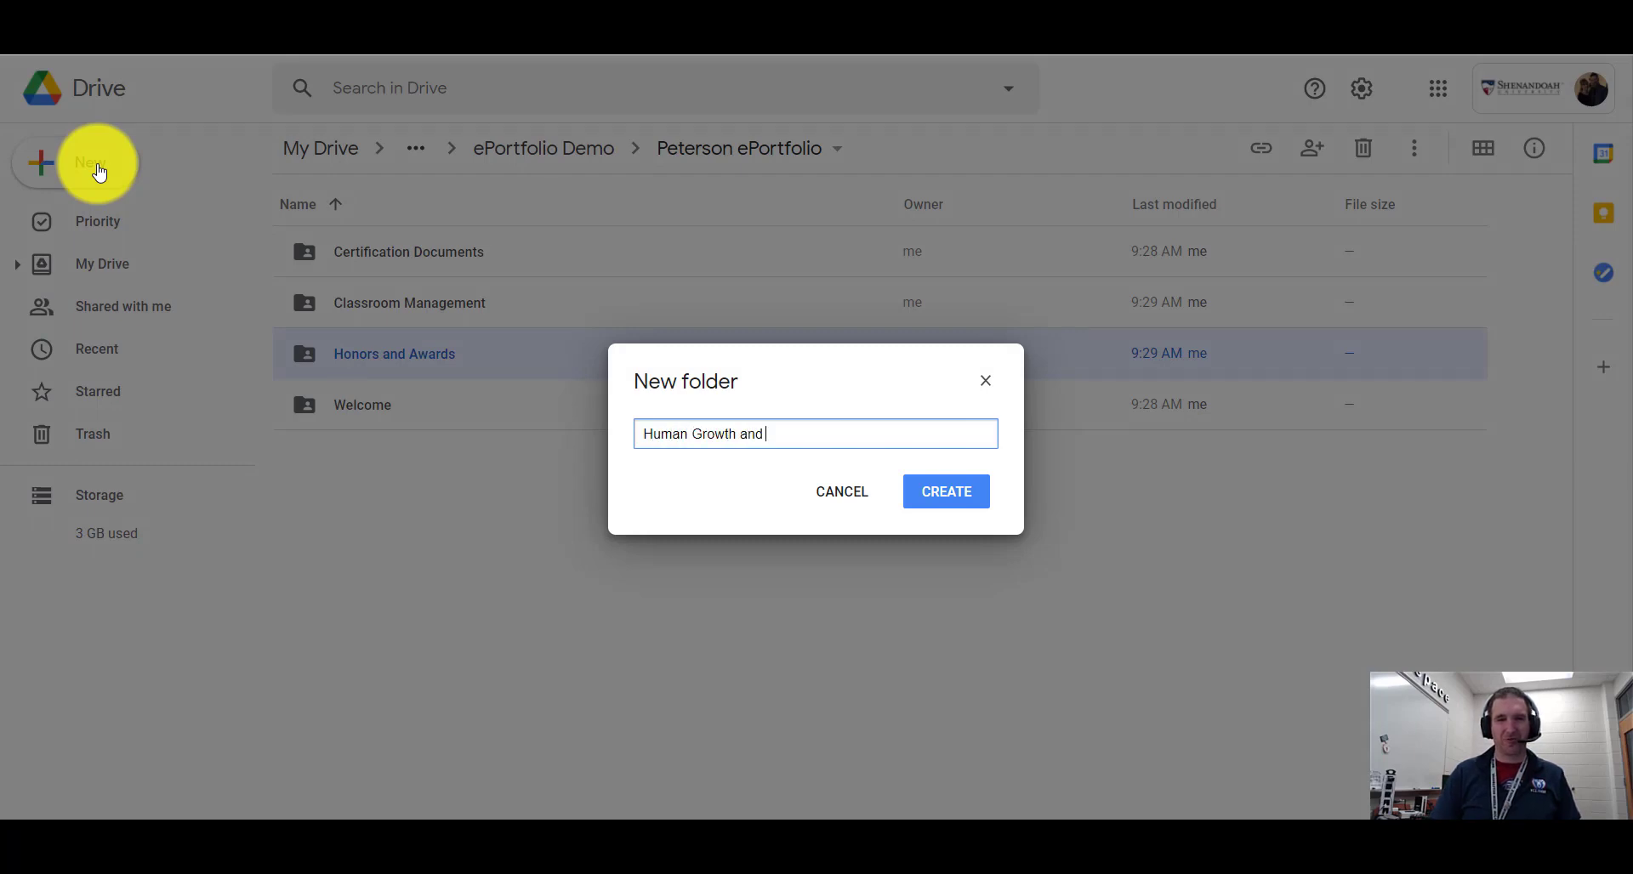
pyautogui.write('Development')
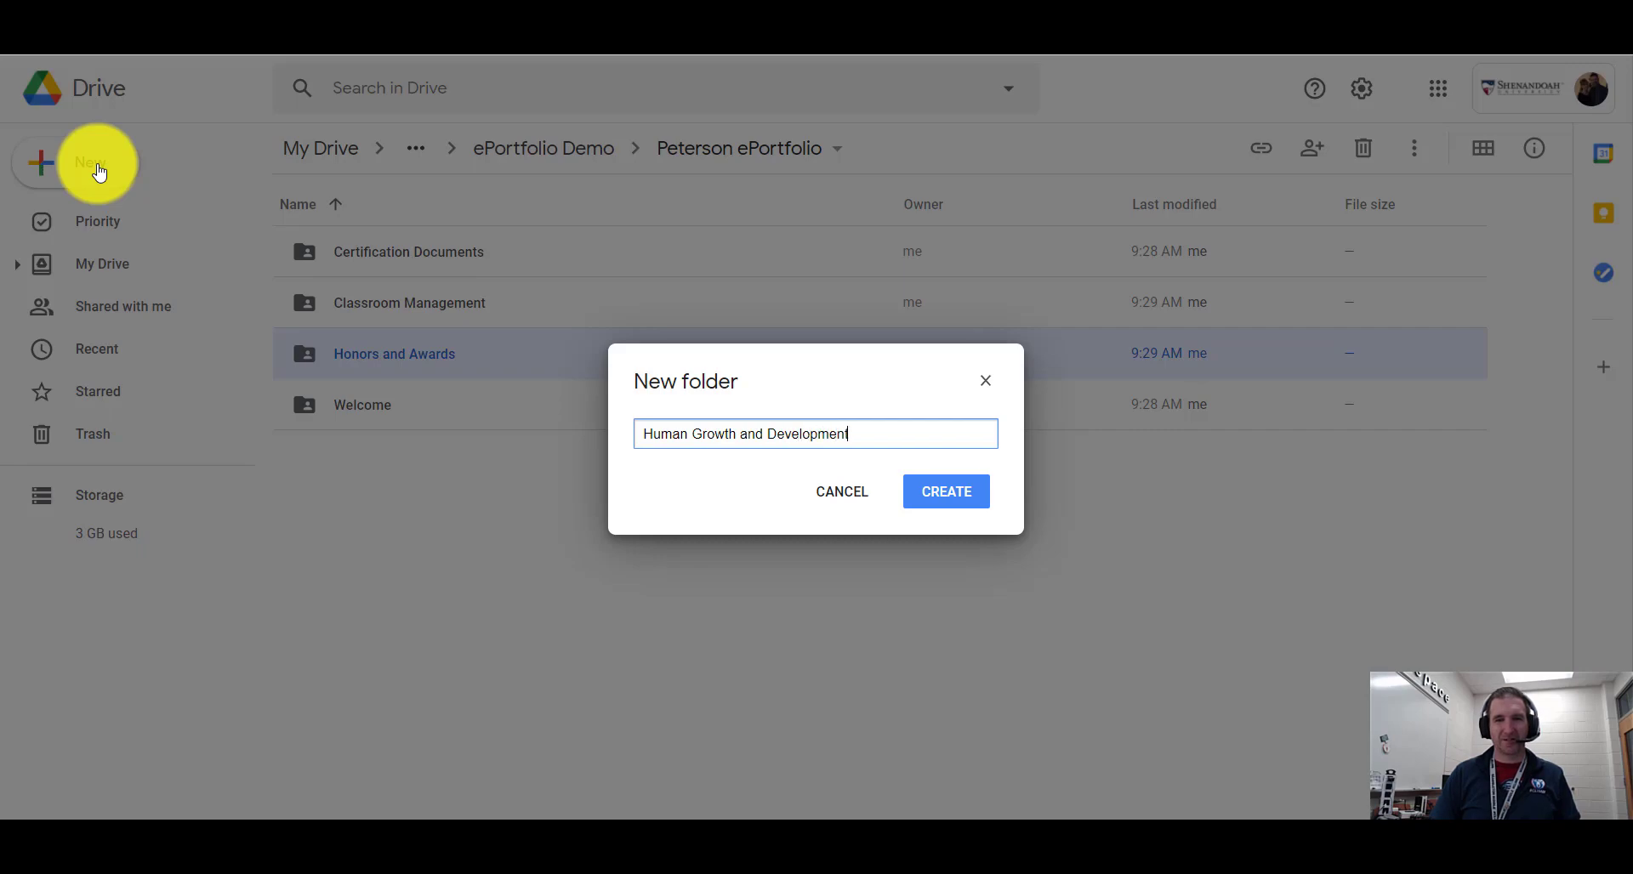
pyautogui.press('Return')
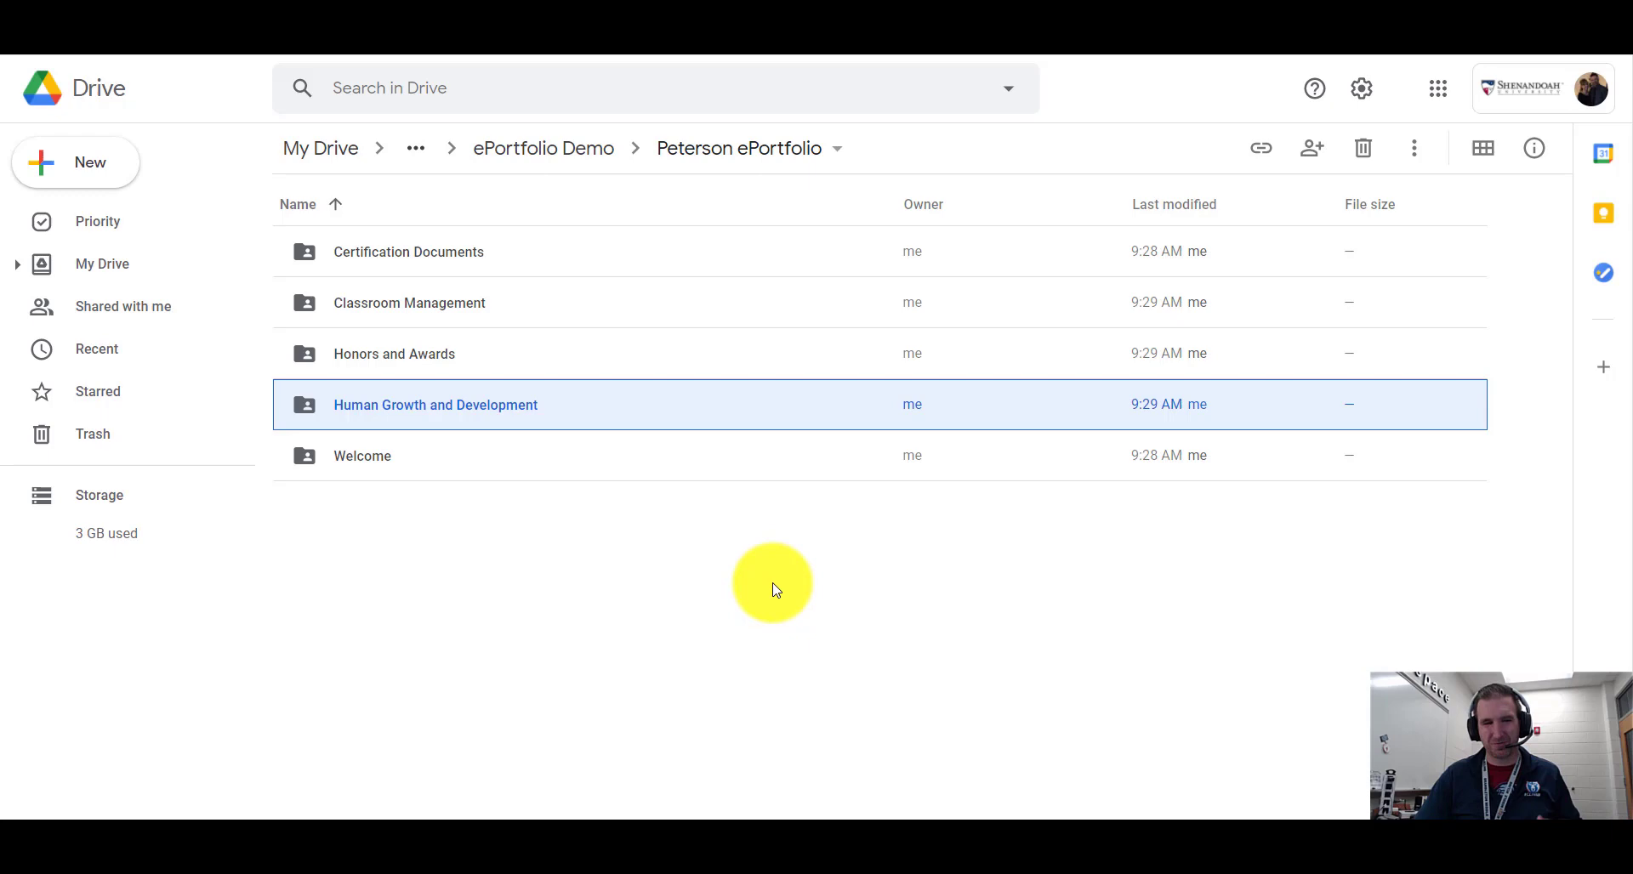
# Create subfolders 'Lesson Plans and Practicum', 'Practicum Assignments' and 'Technology Assignments'
pyautogui.click(107, 167)
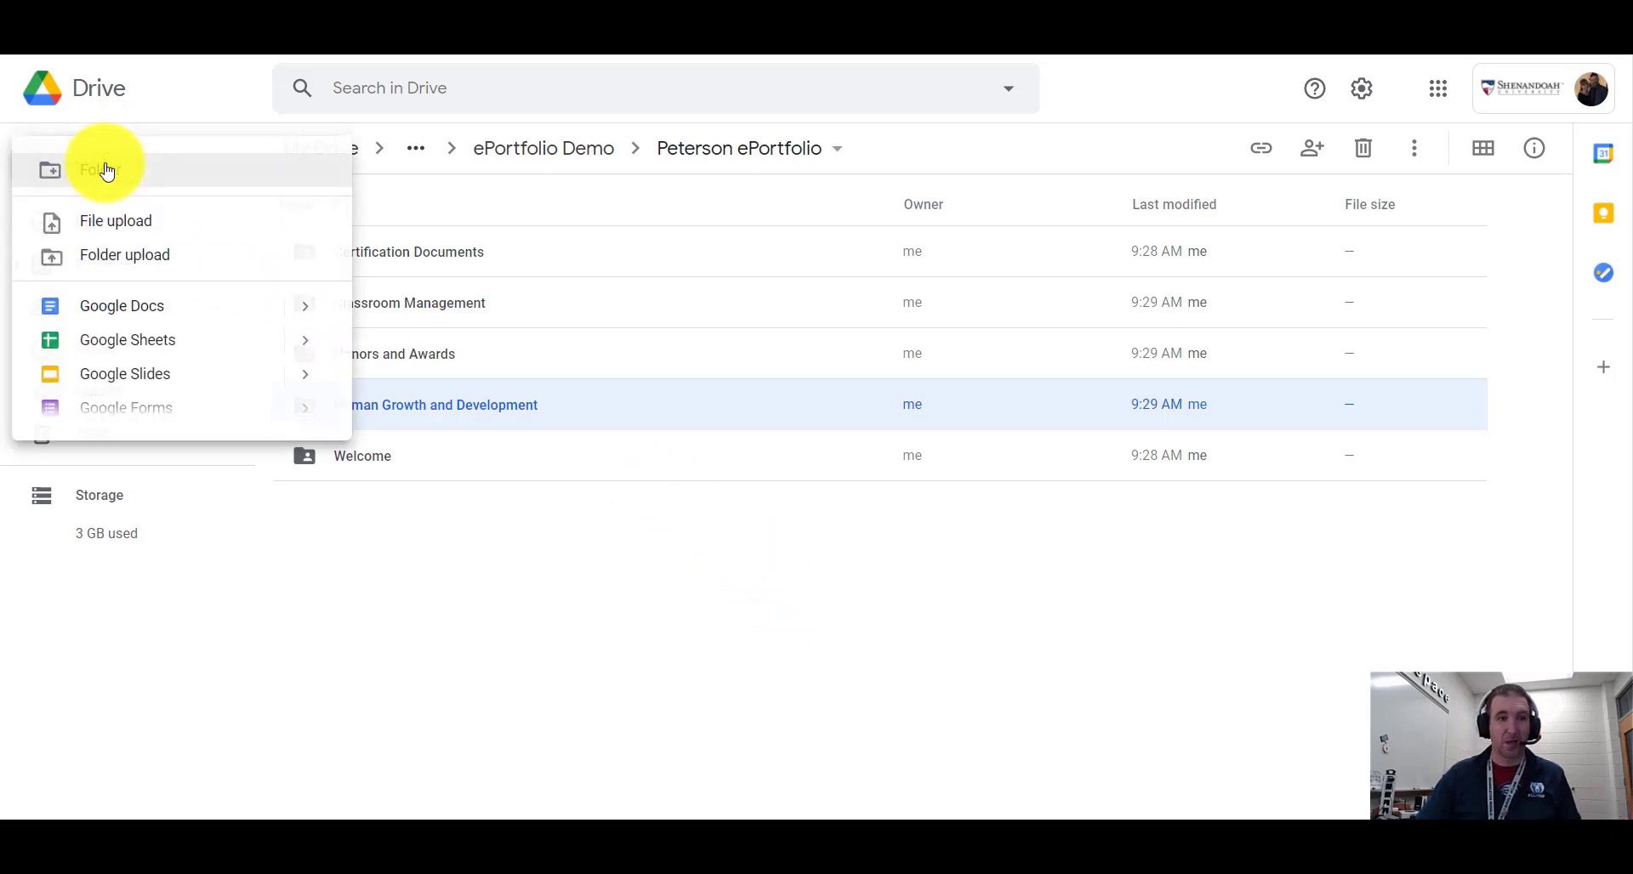
pyautogui.click(160, 175)
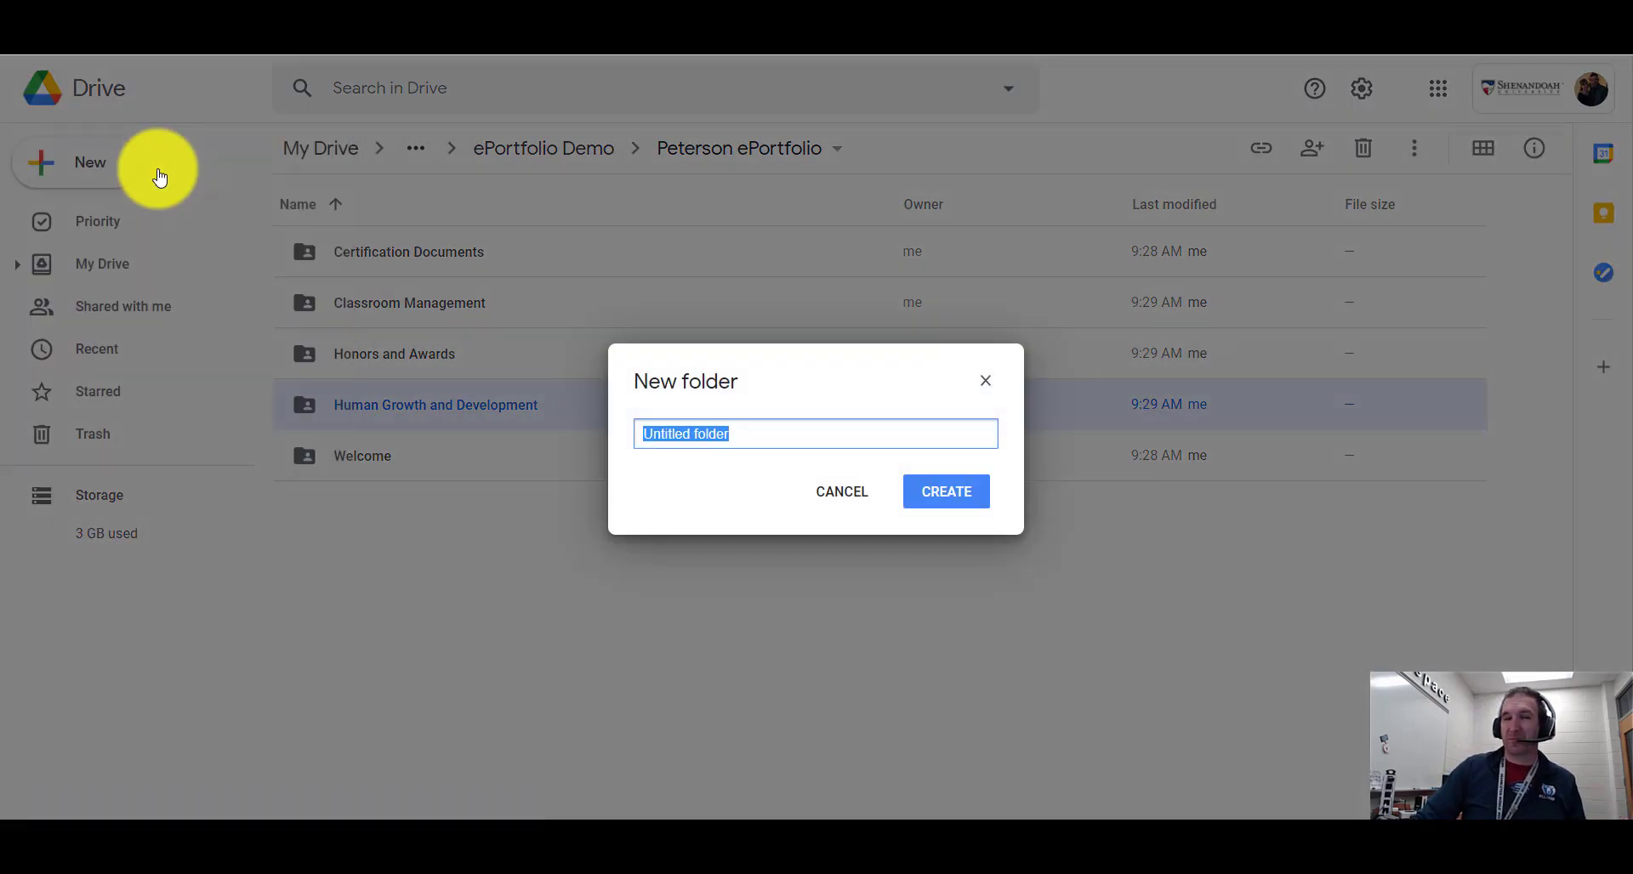
pyautogui.write('L')
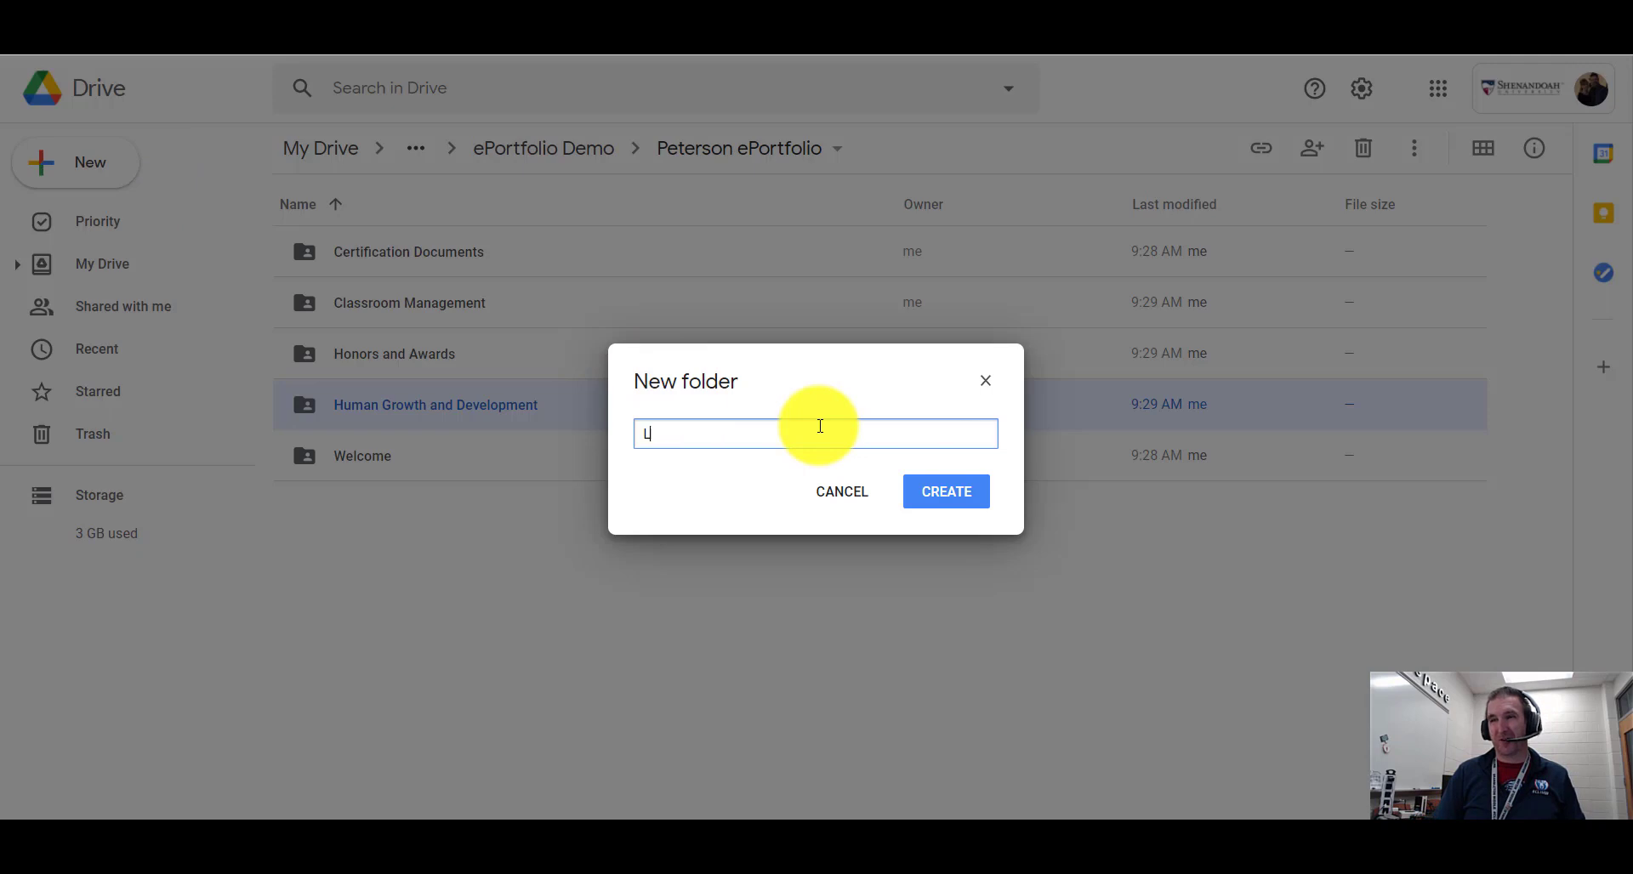
pyautogui.write('esson Plans and Practicum')
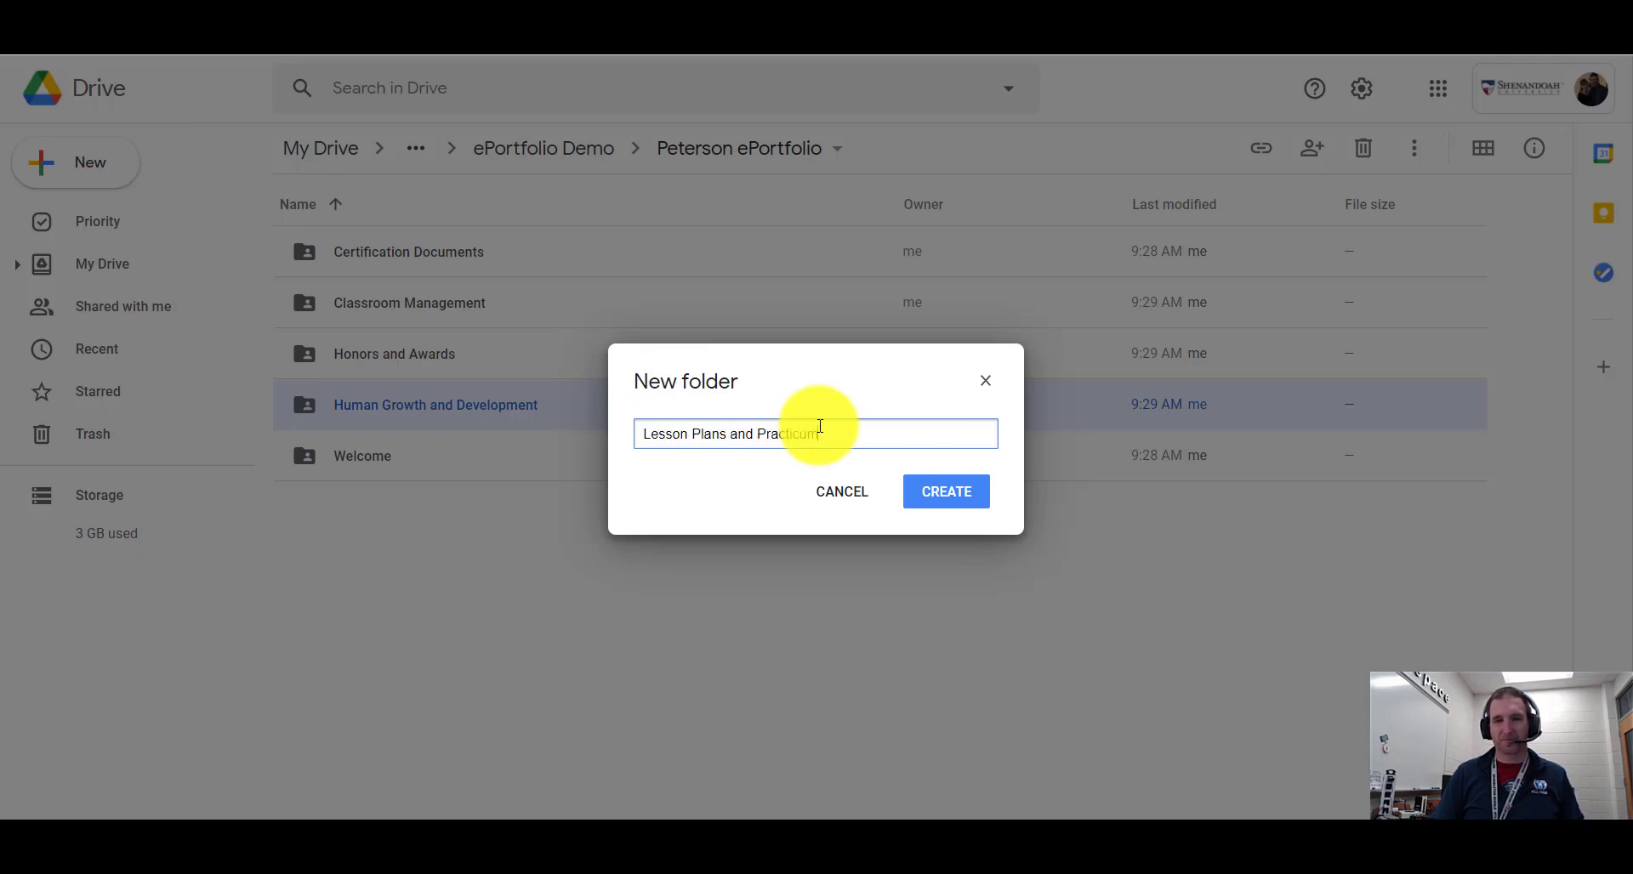
pyautogui.press('Return')
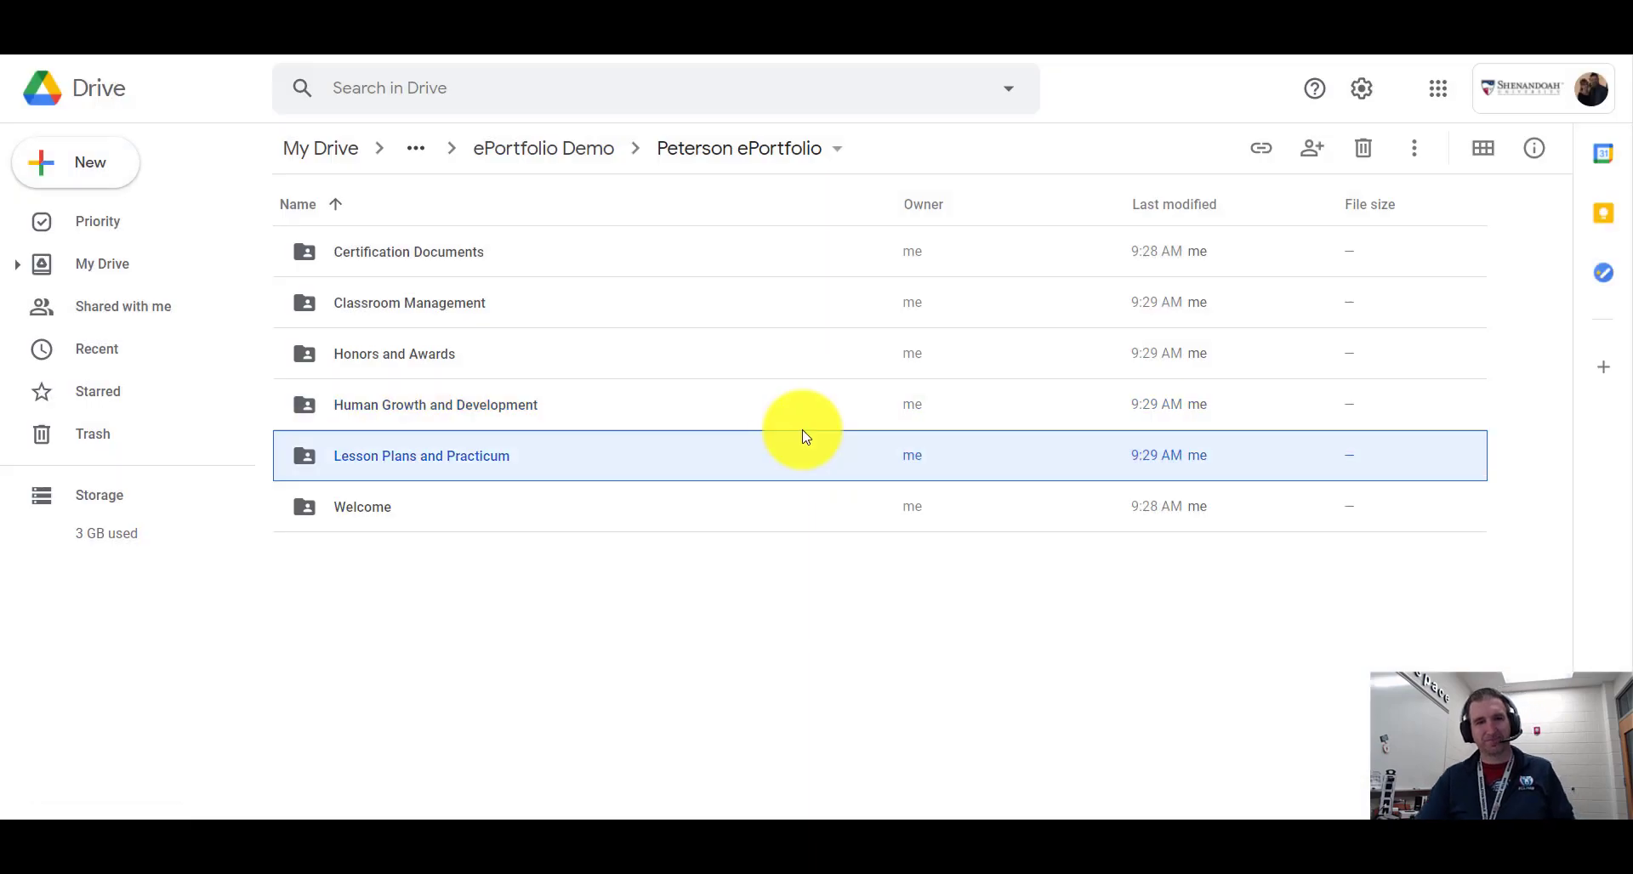
pyautogui.click(94, 169)
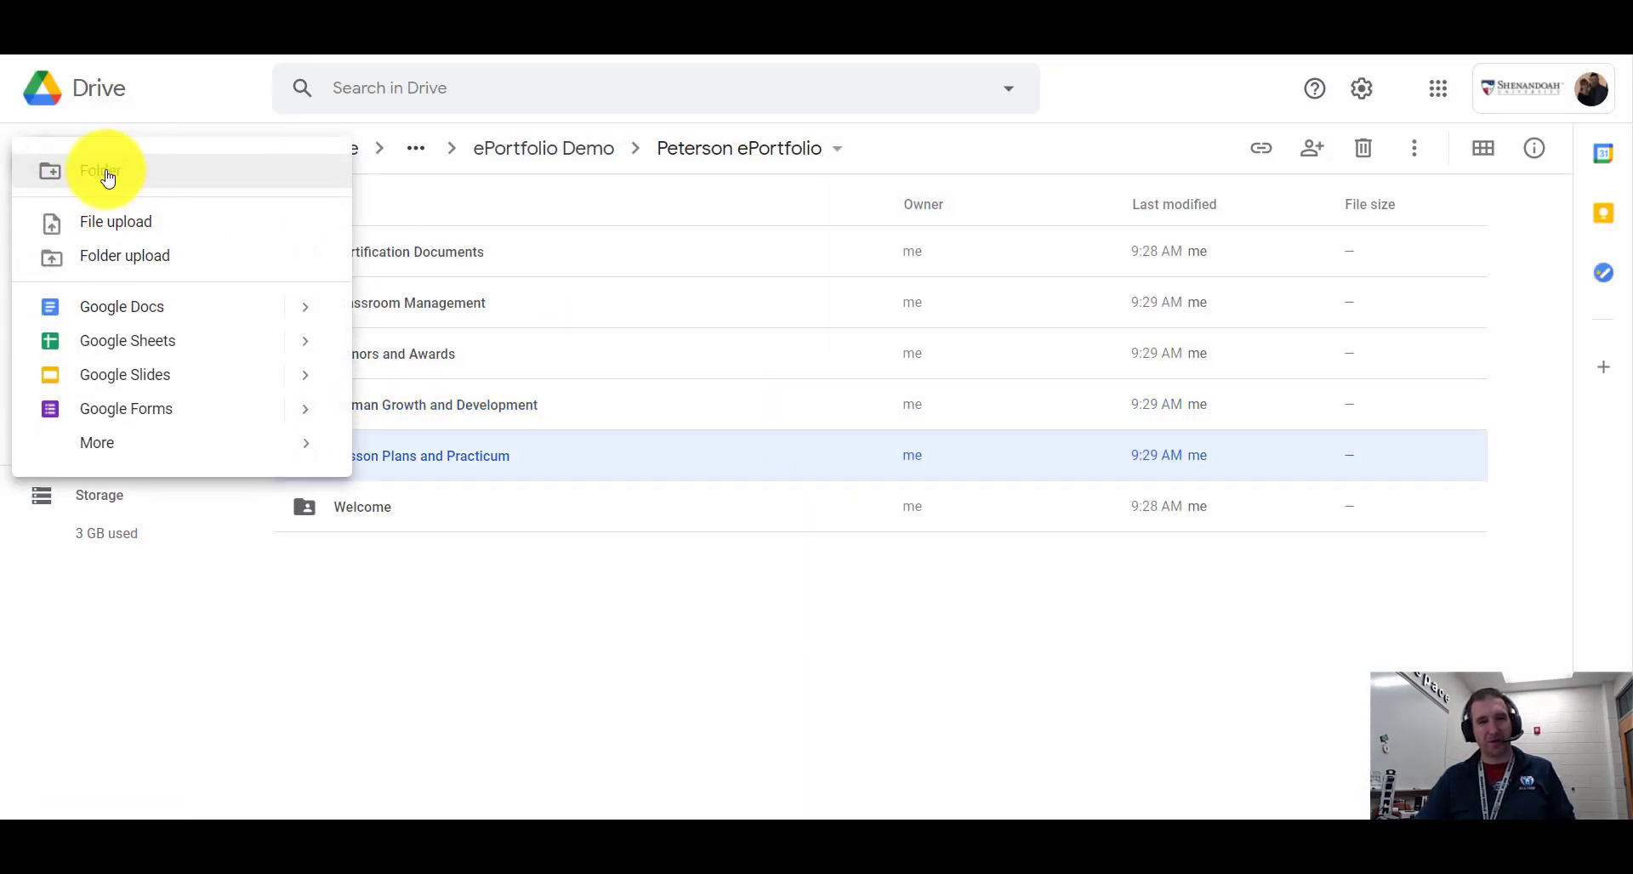
pyautogui.click(108, 177)
pyautogui.write('Practicum Ass')
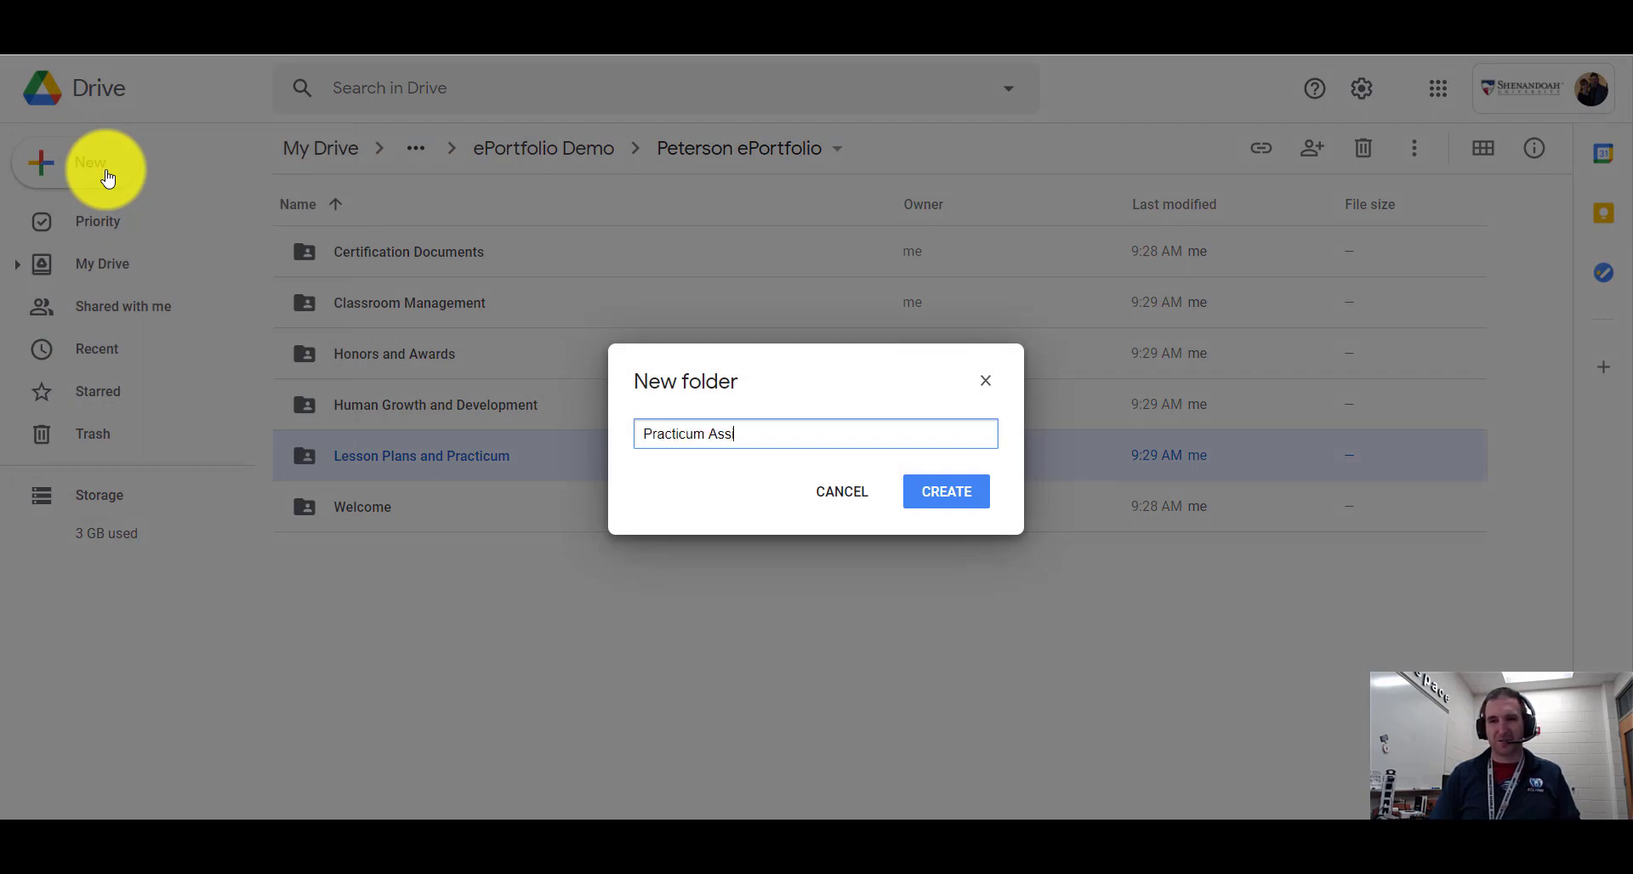
pyautogui.write('ignments')
pyautogui.press('Return')
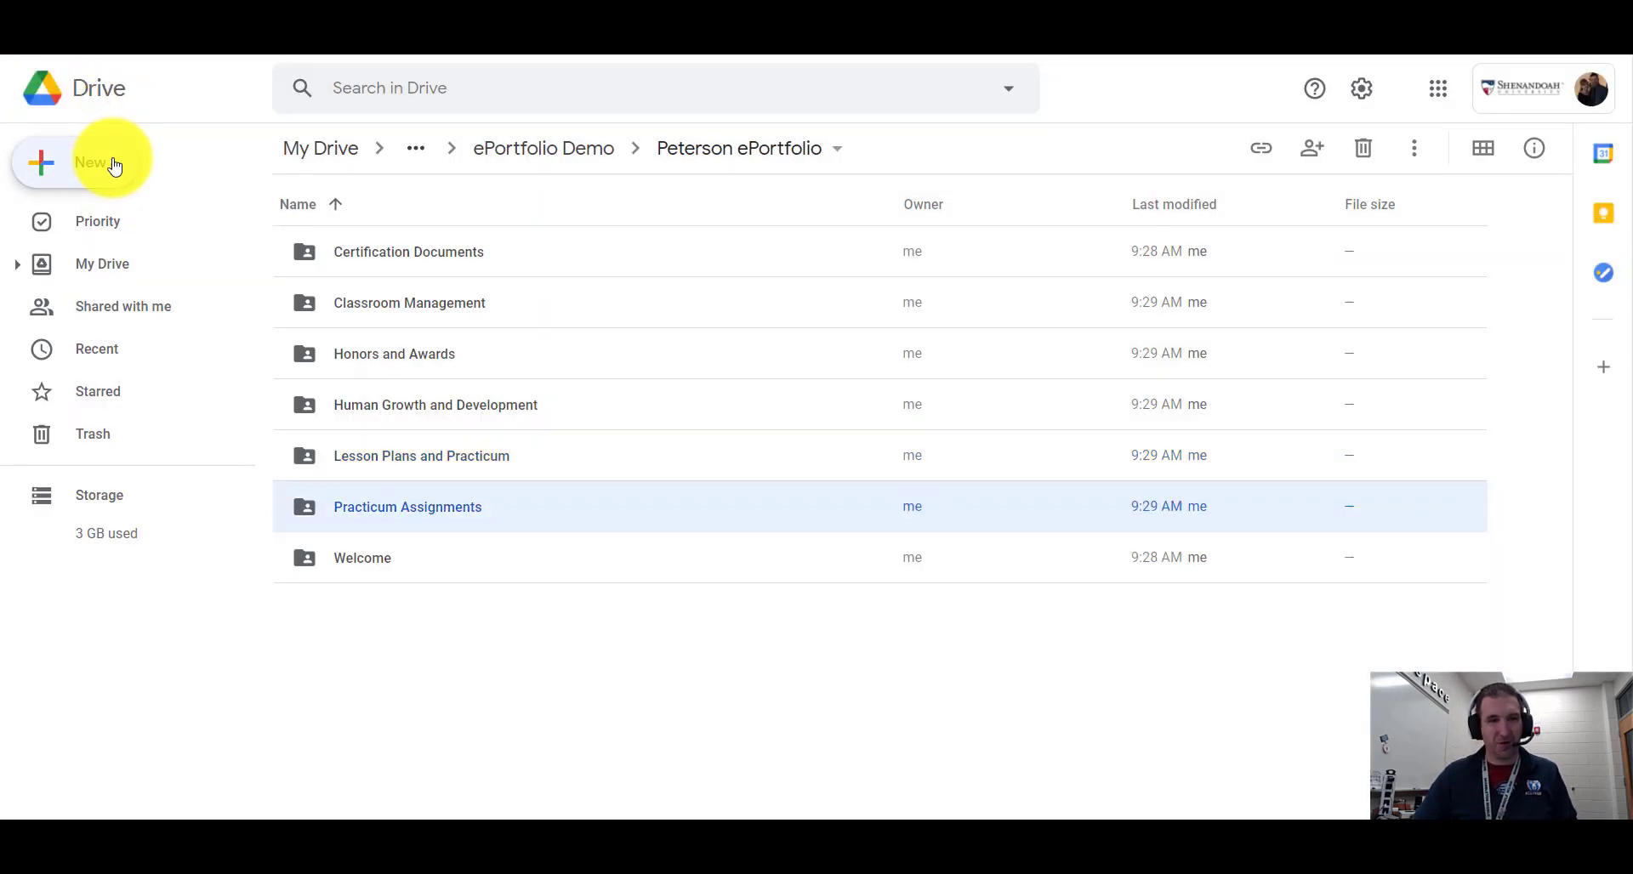
pyautogui.click(112, 162)
pyautogui.click(148, 173)
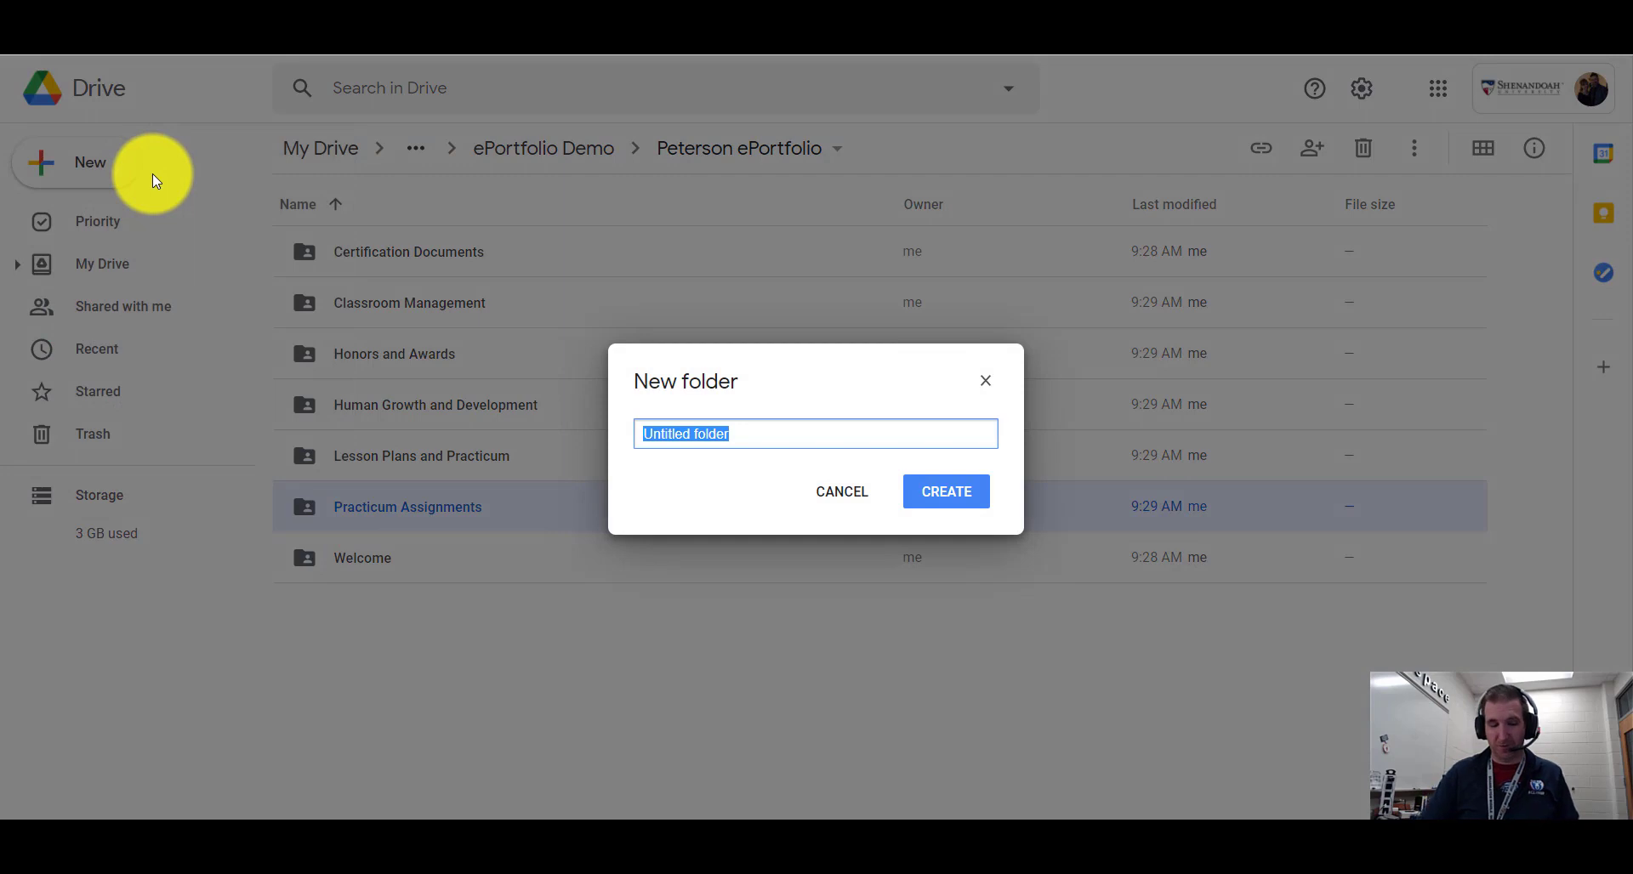
pyautogui.write('Techn')
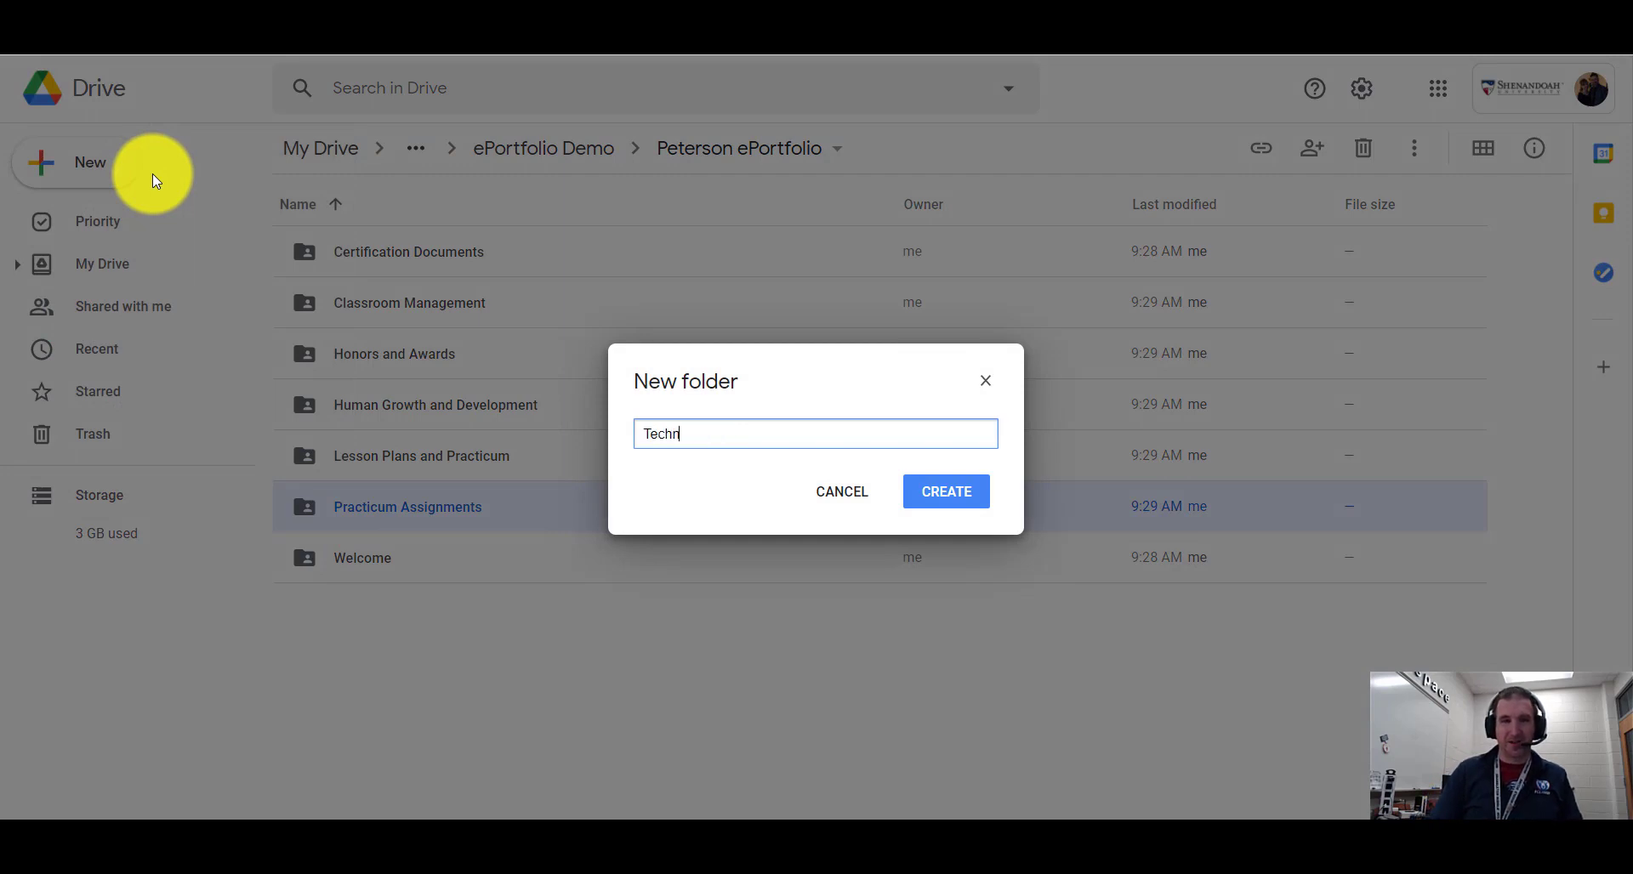
pyautogui.write('ology Assig')
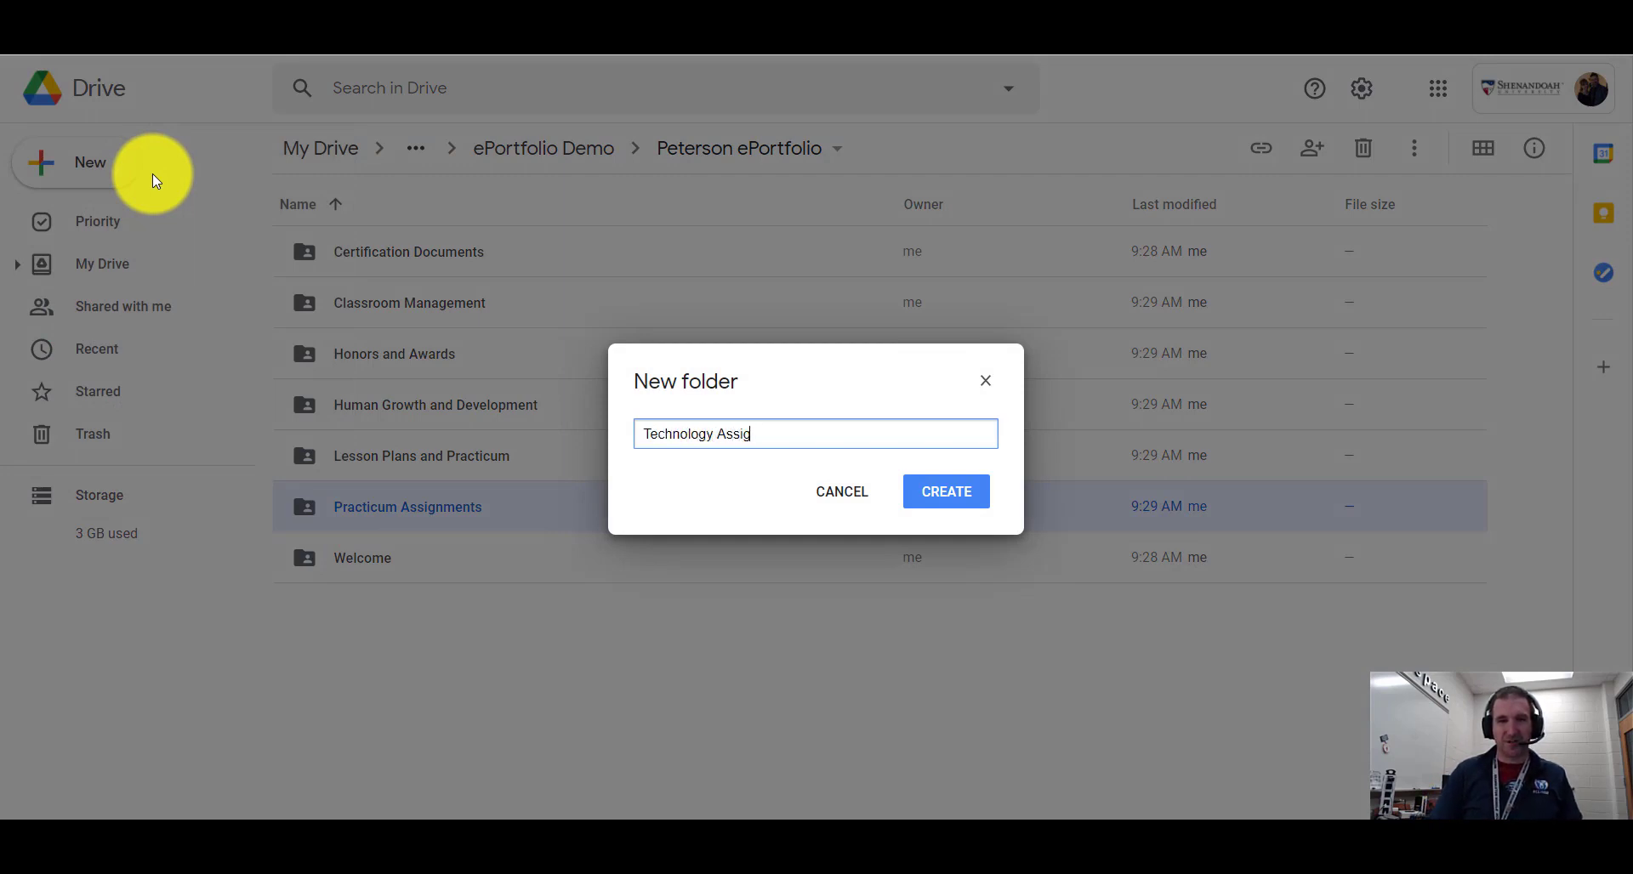
pyautogui.write('nments')
pyautogui.press('Return')
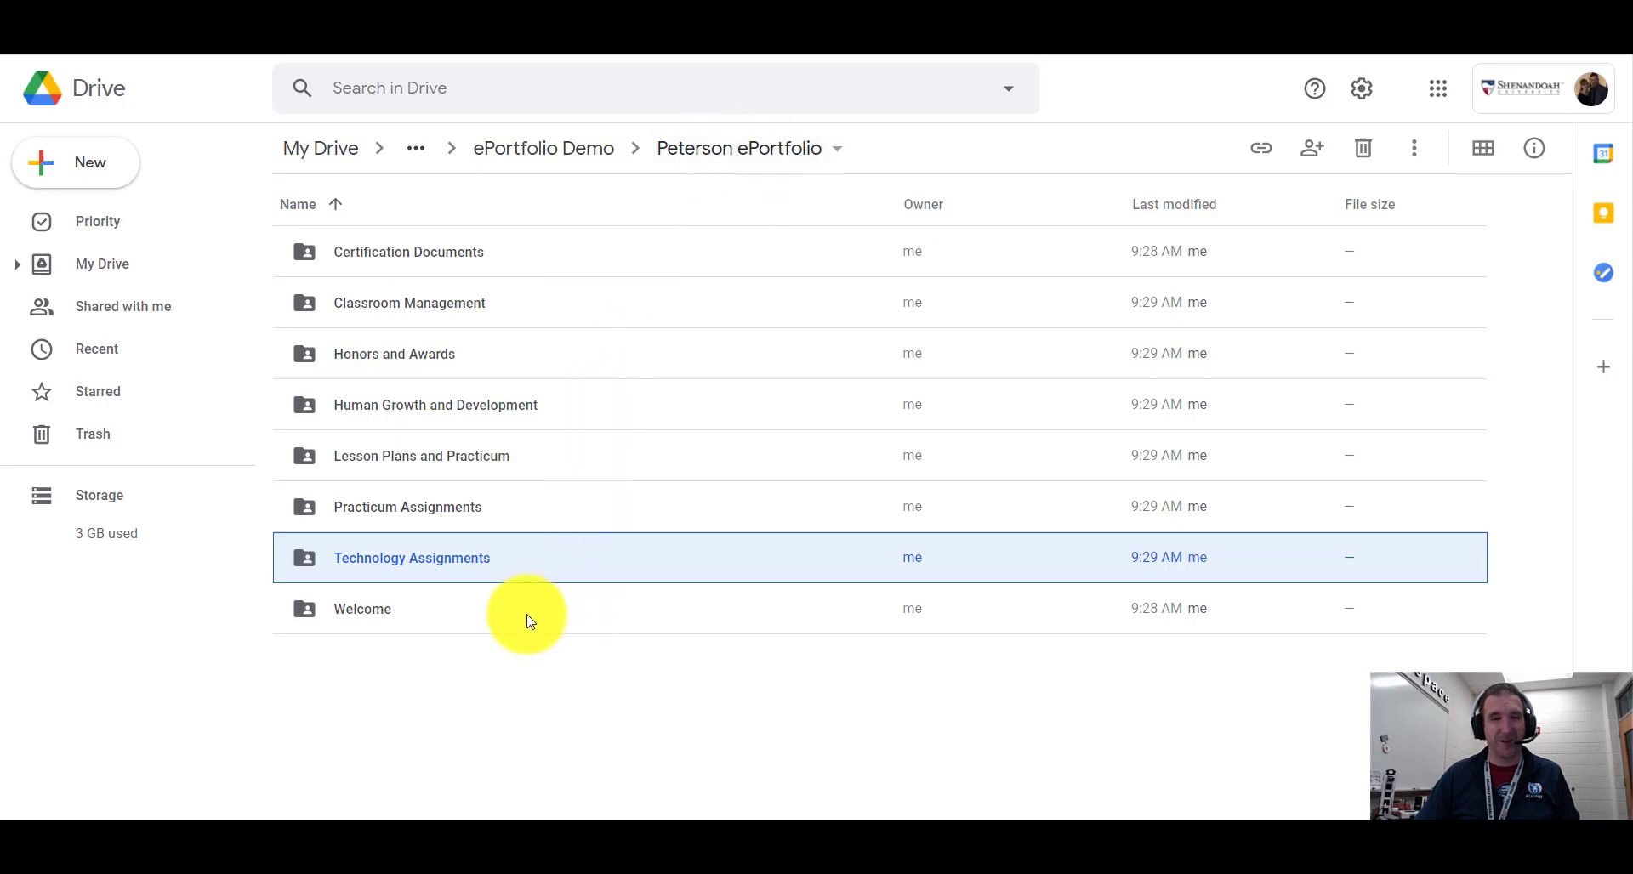
# Open the empty Technology Assignments folder, leaving the New menu closed
pyautogui.doubleClick(425, 568)
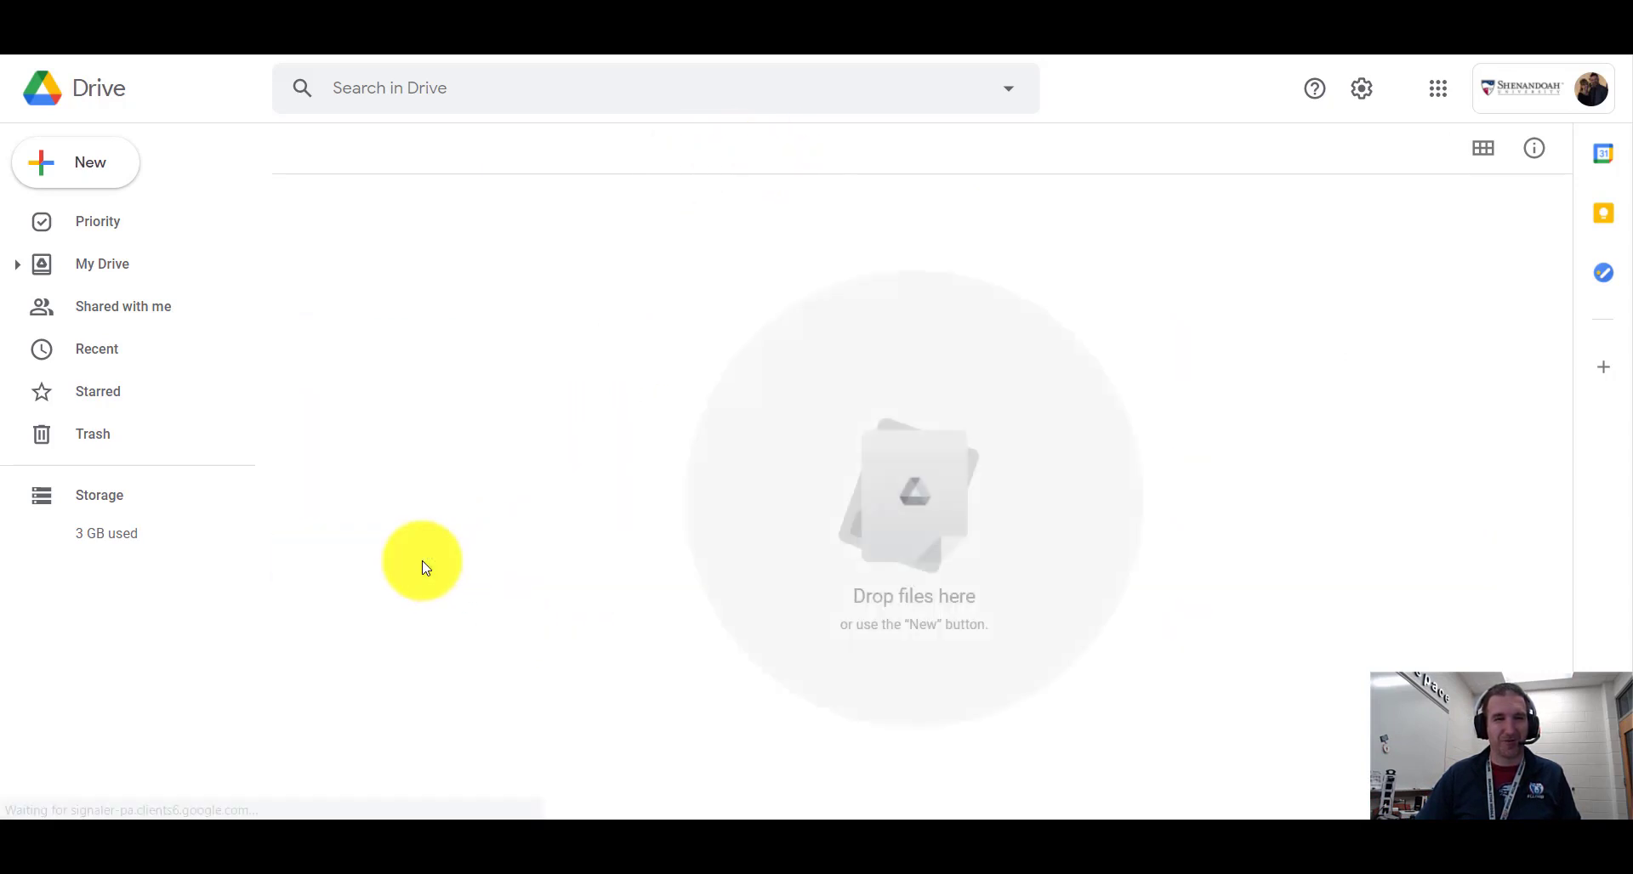
pyautogui.click(88, 184)
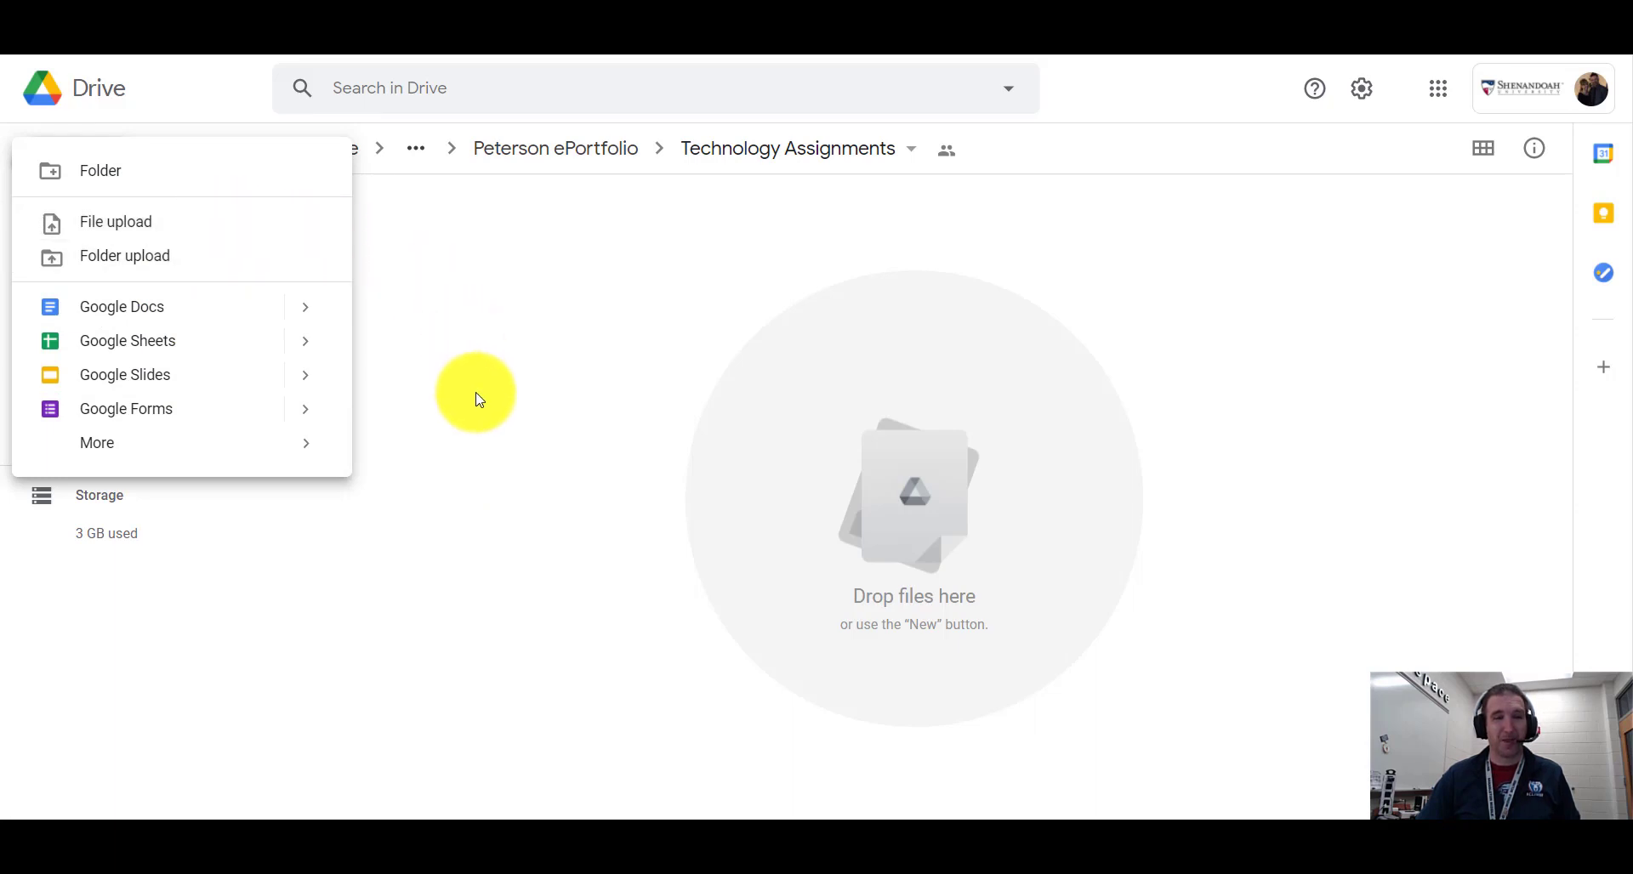
pyautogui.click(481, 606)
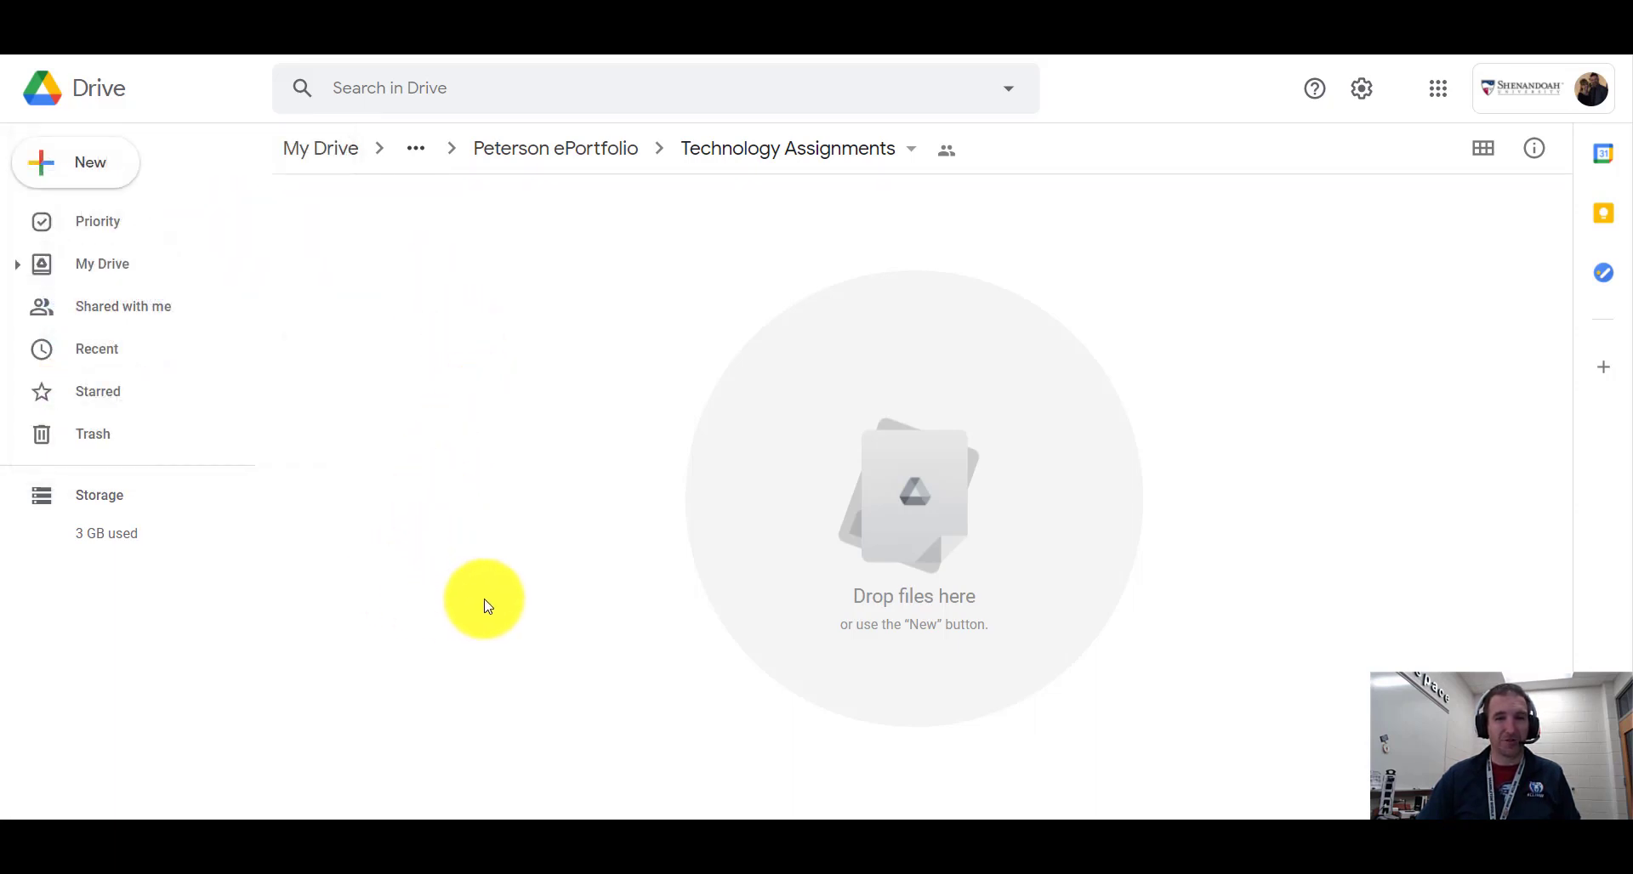